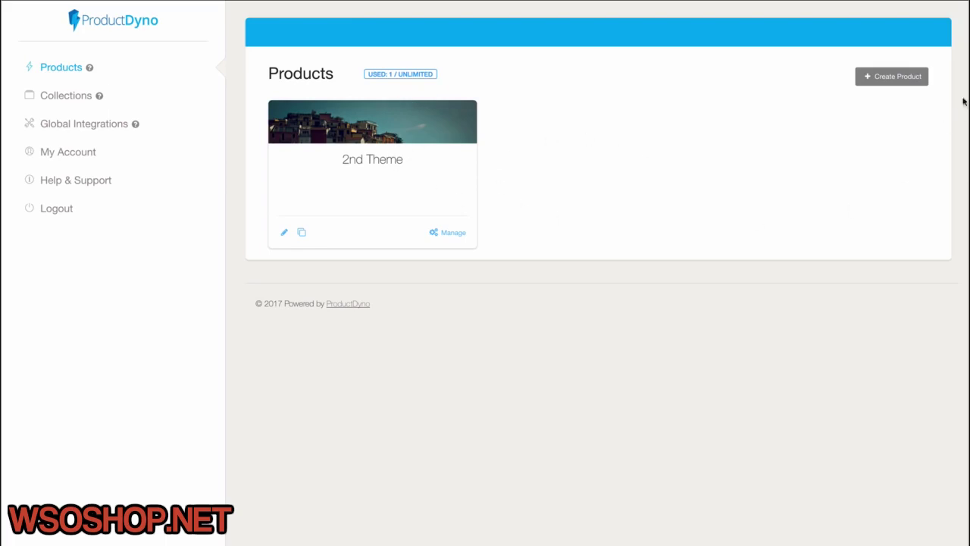
# - Create a new ProductDyno product named 'Demo'
pyautogui.click(895, 82)
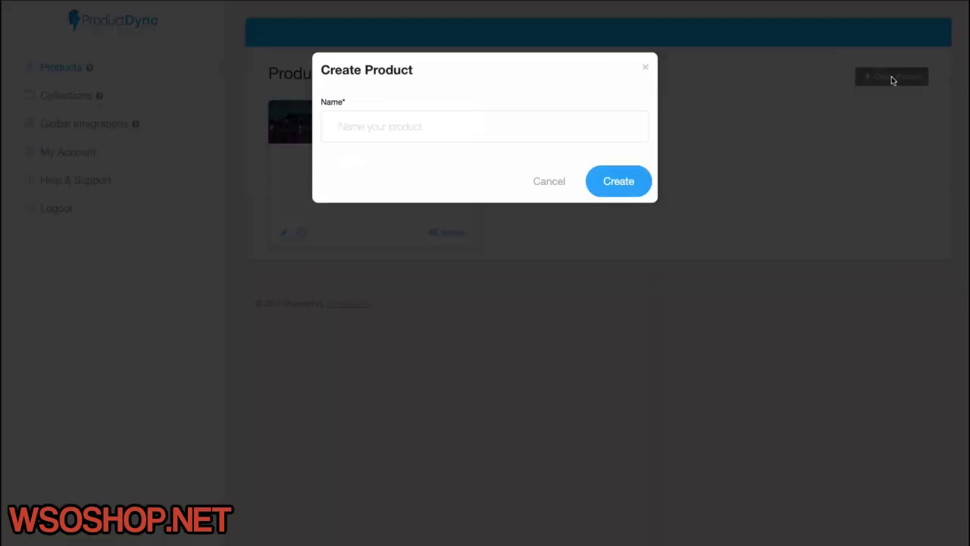
pyautogui.click(446, 126)
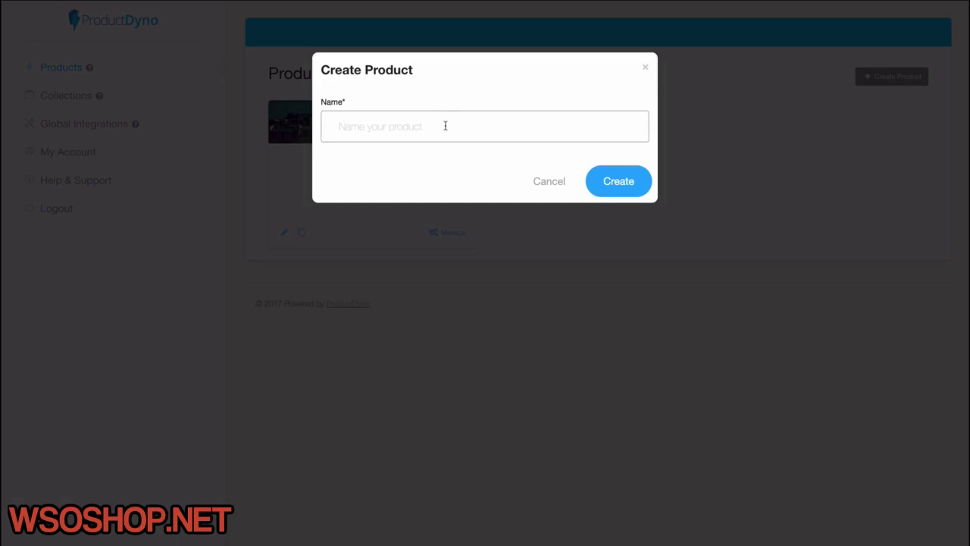
pyautogui.write('Dm')
pyautogui.press('Return')
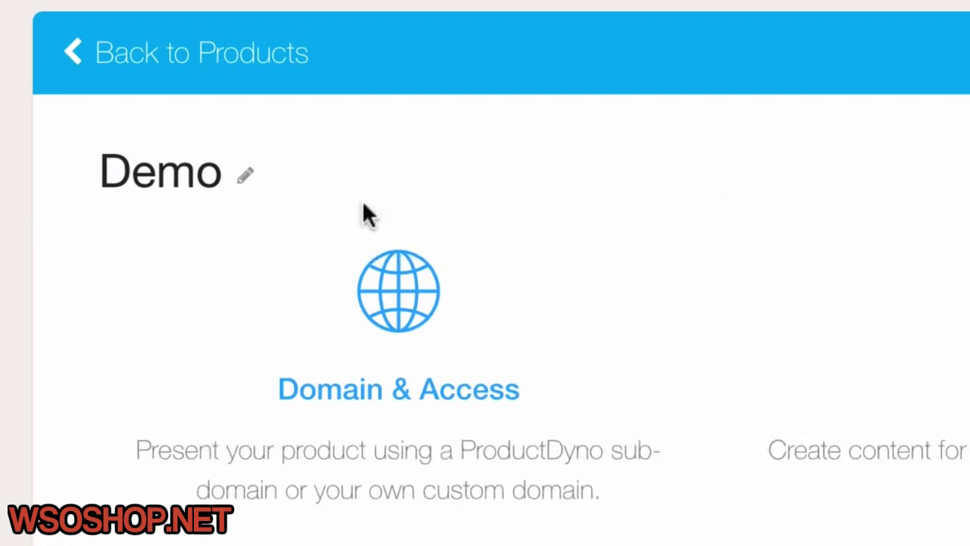
# - In Domain & Access, replace the generated sub-domain with mydemo
pyautogui.click(410, 345)
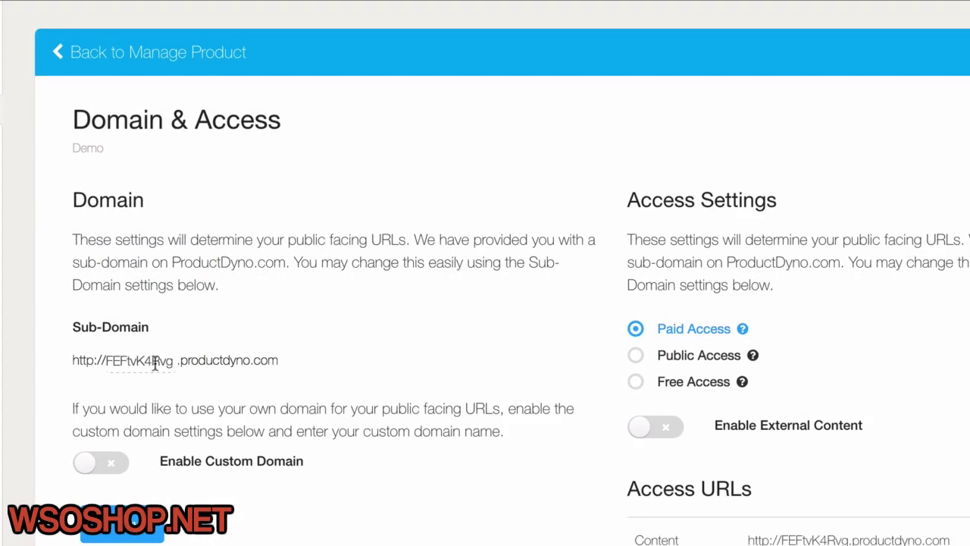
pyautogui.click(155, 364)
pyautogui.doubleClick(167, 362)
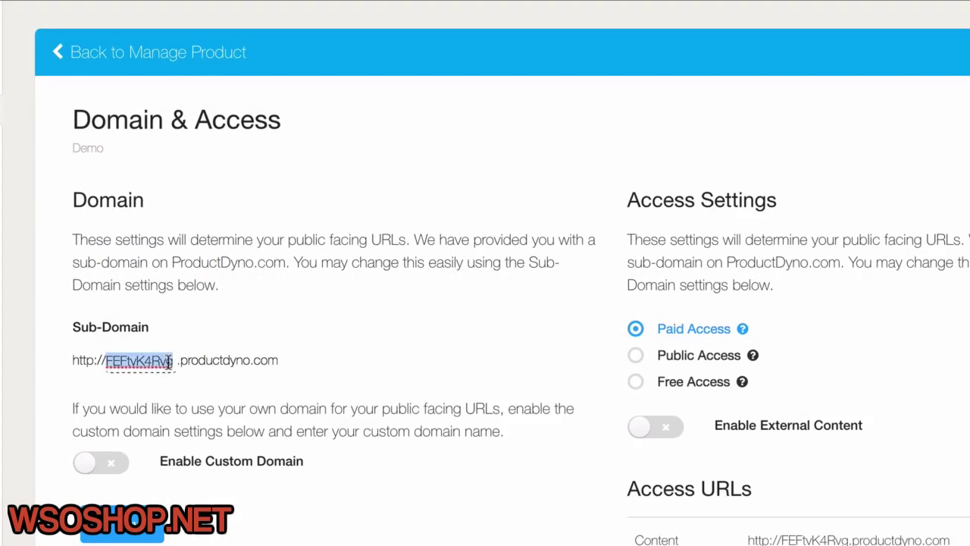
pyautogui.write('mydemo')
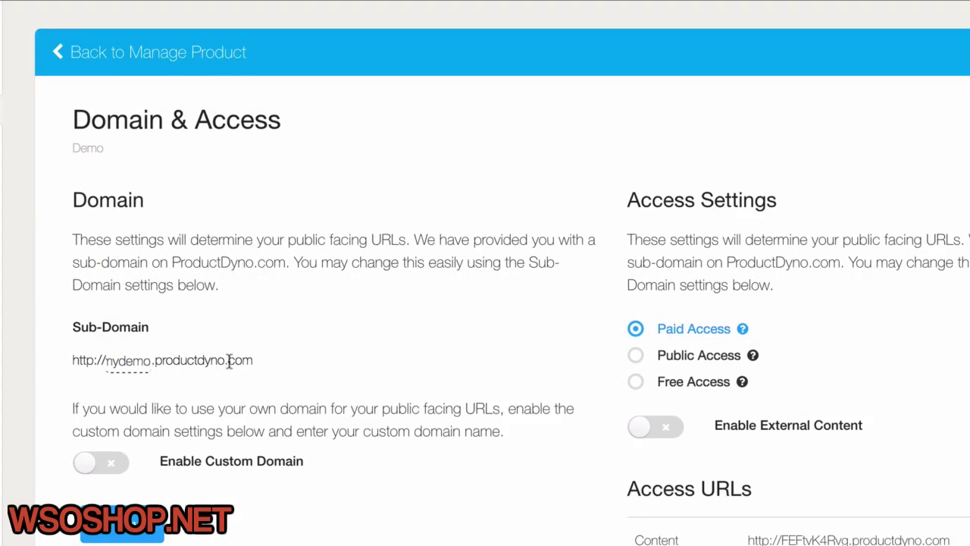
pyautogui.click(293, 346)
# - Leave Enable Custom Domain off, save, and check the new mydemo Content URL
pyautogui.click(92, 468)
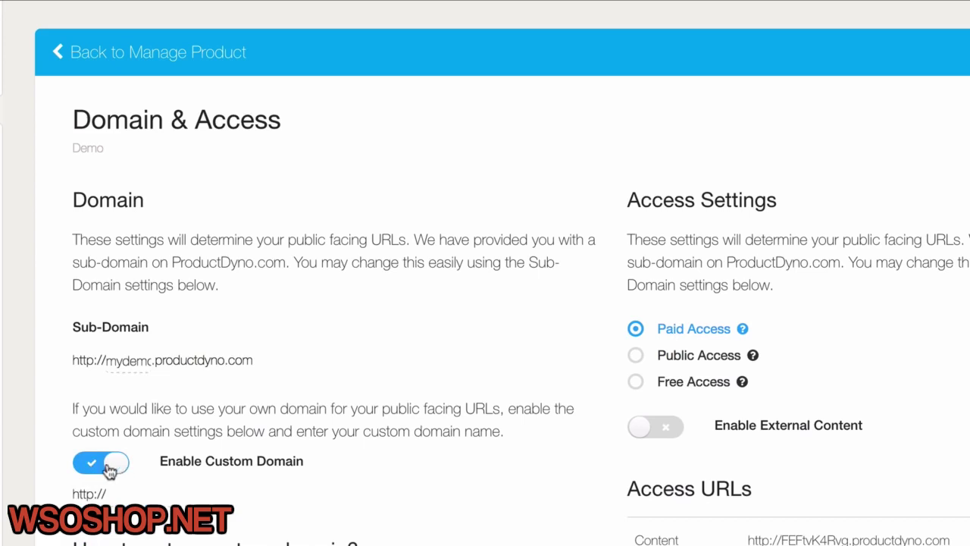
pyautogui.click(88, 462)
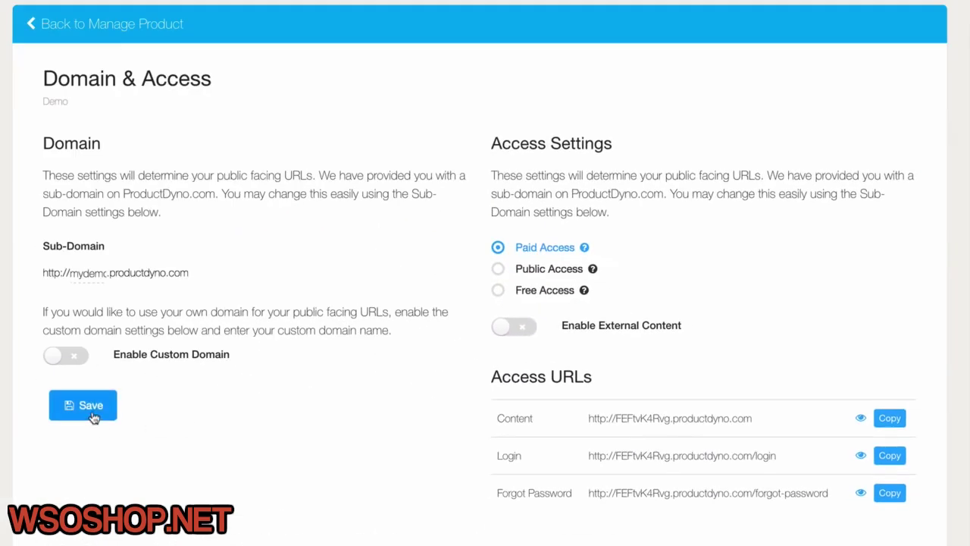
pyautogui.click(89, 406)
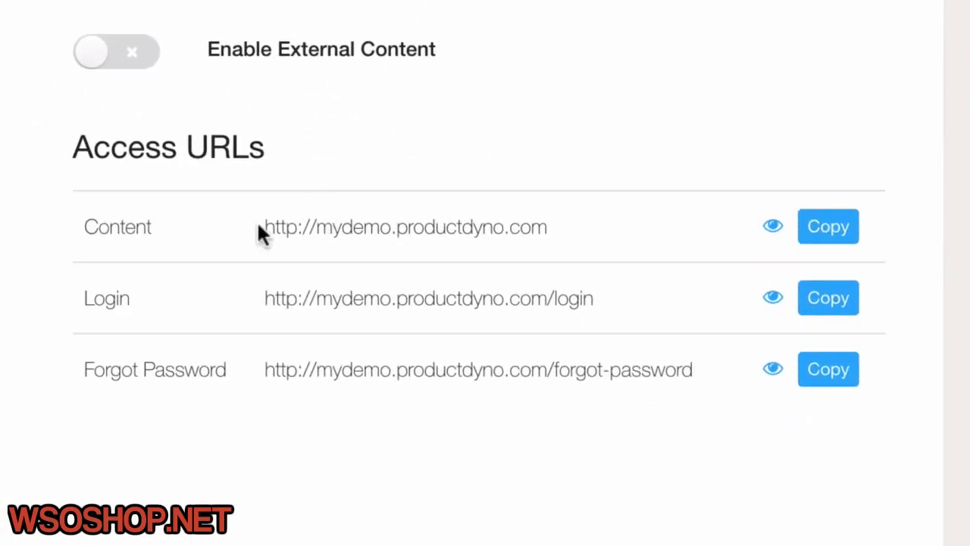
pyautogui.moveTo(260, 228); pyautogui.dragTo(612, 232)
pyautogui.click(612, 232)
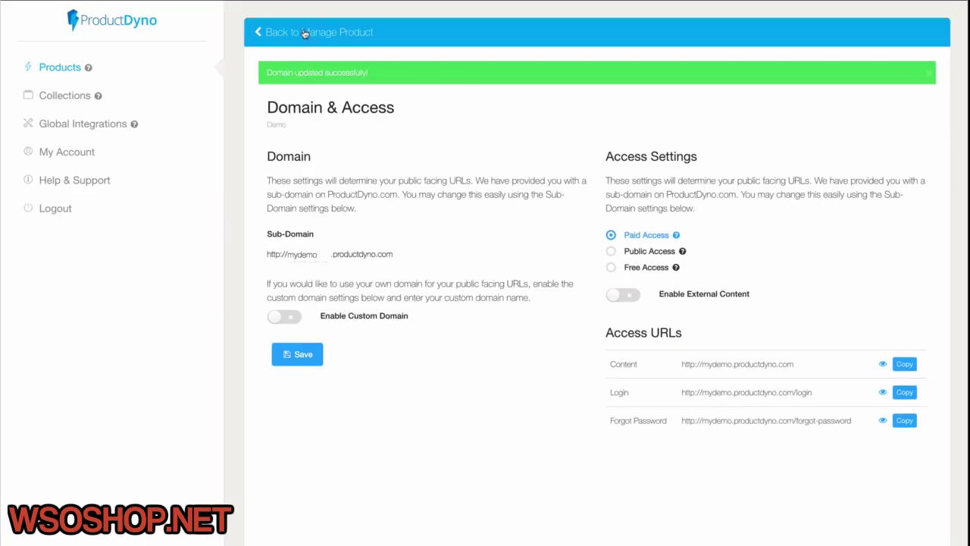
# - Drag the Instant 100% solution section to the top of Demo's content, leaving its editor unchanged
pyautogui.click(305, 32)
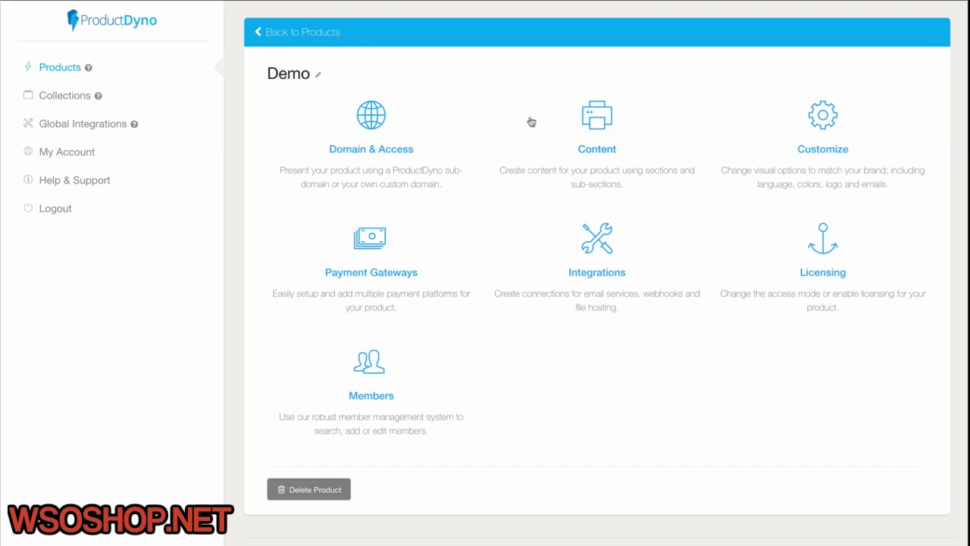
pyautogui.click(599, 126)
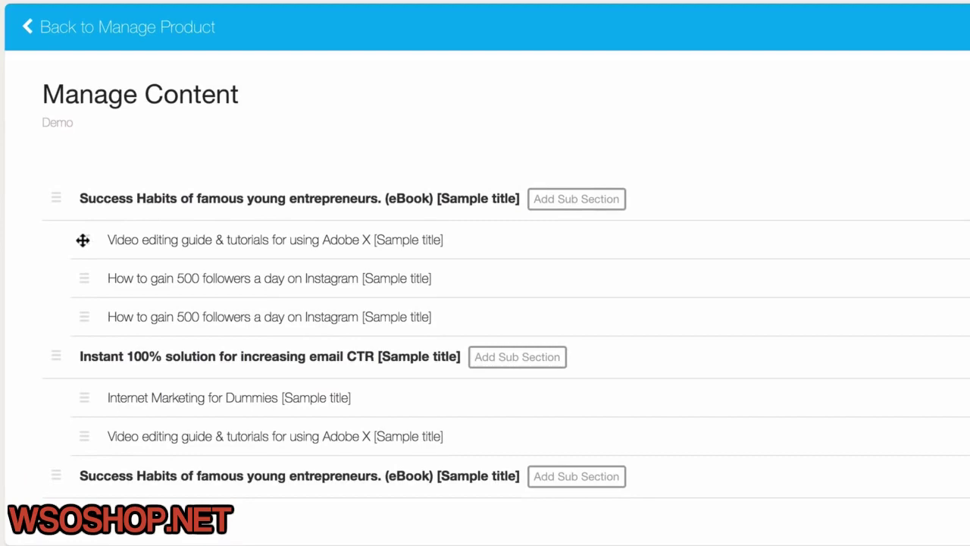
pyautogui.moveTo(78, 240); pyautogui.dragTo(82, 290)
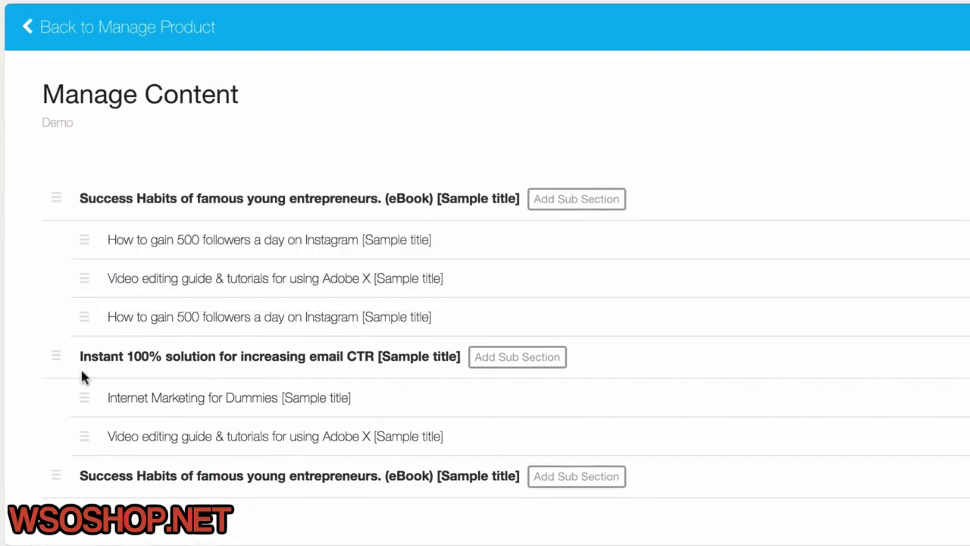
pyautogui.moveTo(55, 360); pyautogui.dragTo(58, 189)
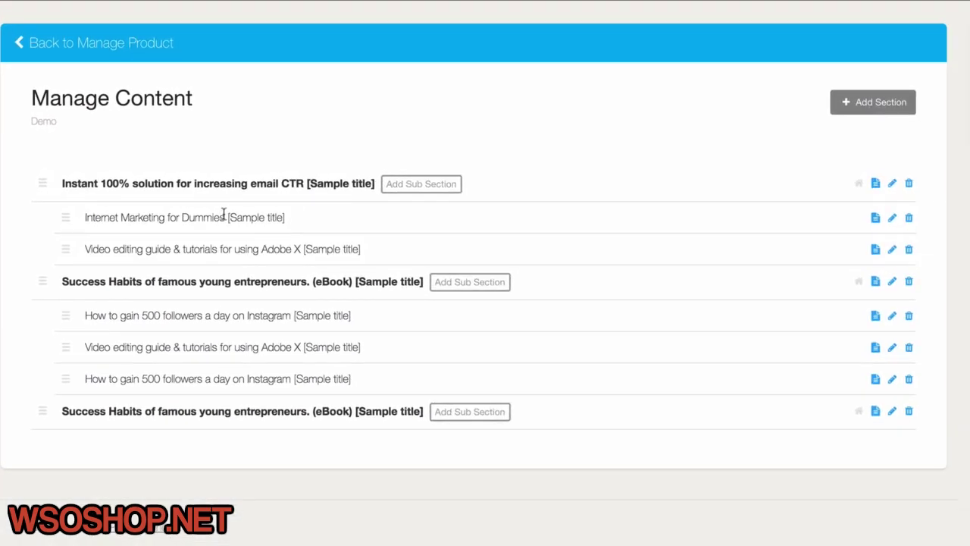
pyautogui.click(893, 184)
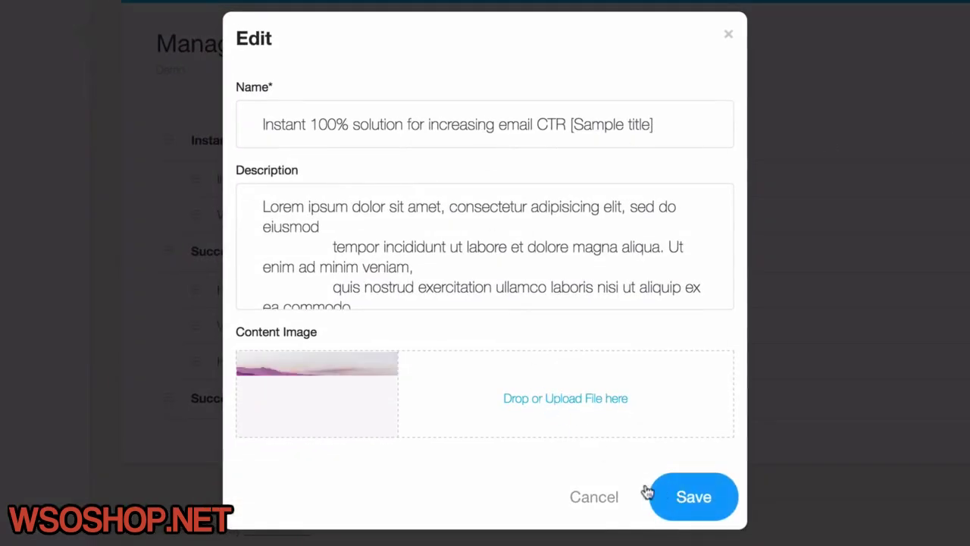
pyautogui.click(596, 496)
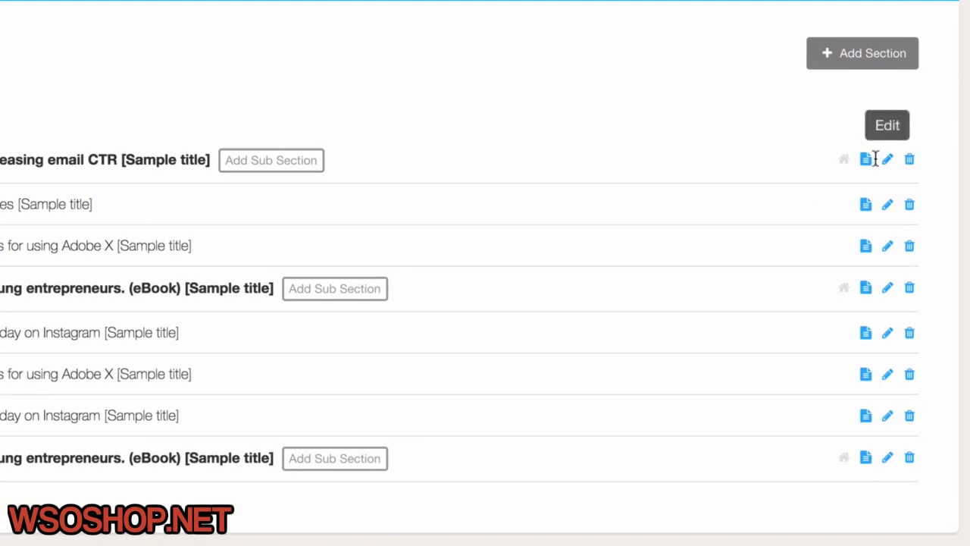
# - Inspect the first section's content, Drip Setting and Supporting Files tabs, then return to the overview
pyautogui.click(866, 166)
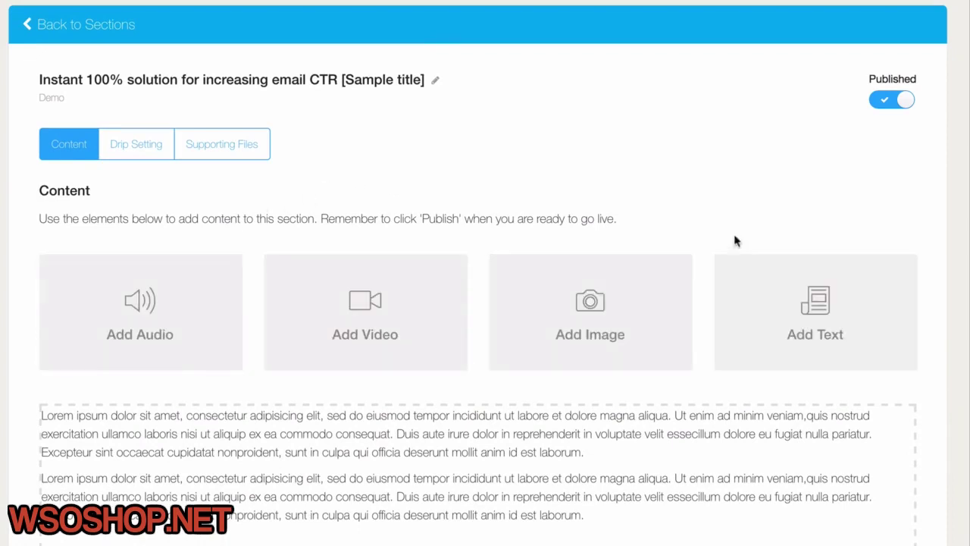
pyautogui.click(141, 156)
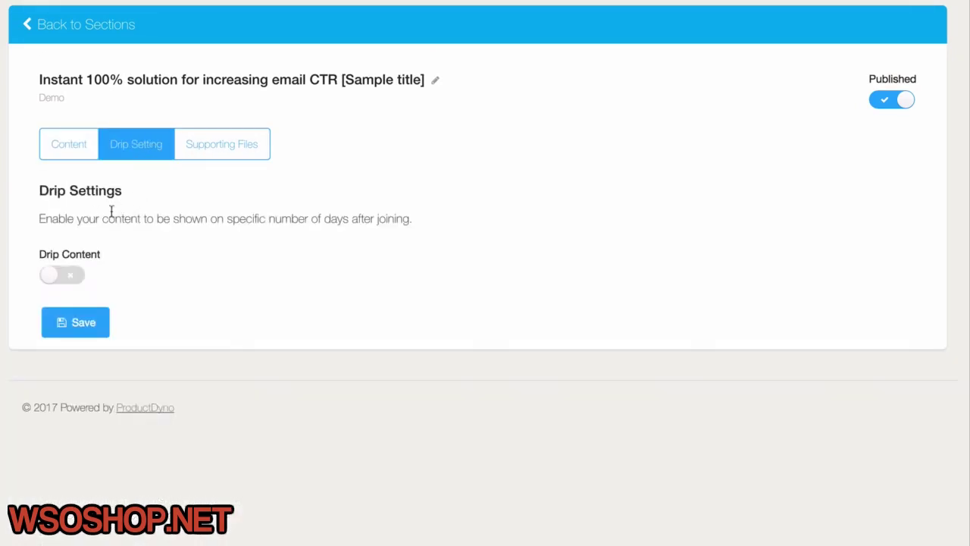
pyautogui.click(217, 156)
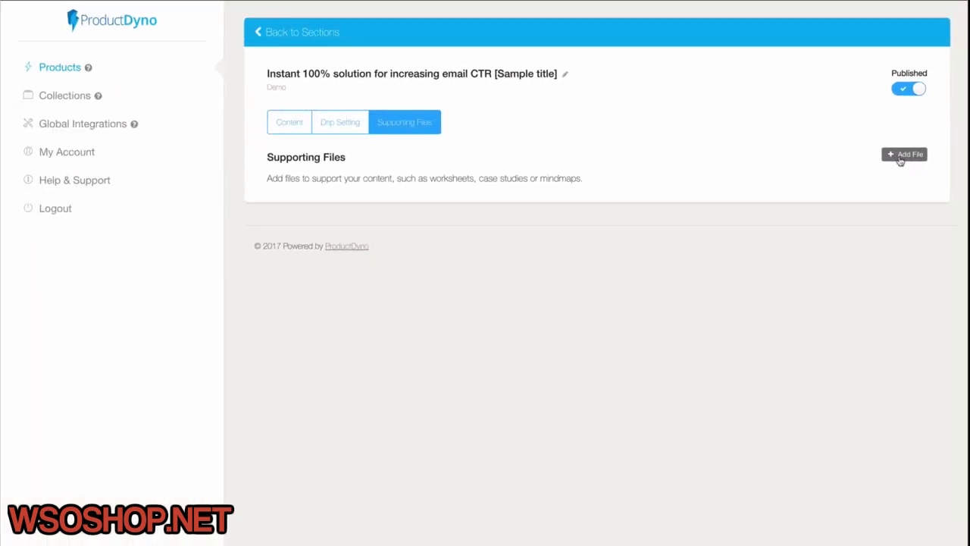
pyautogui.click(283, 33)
pyautogui.click(286, 33)
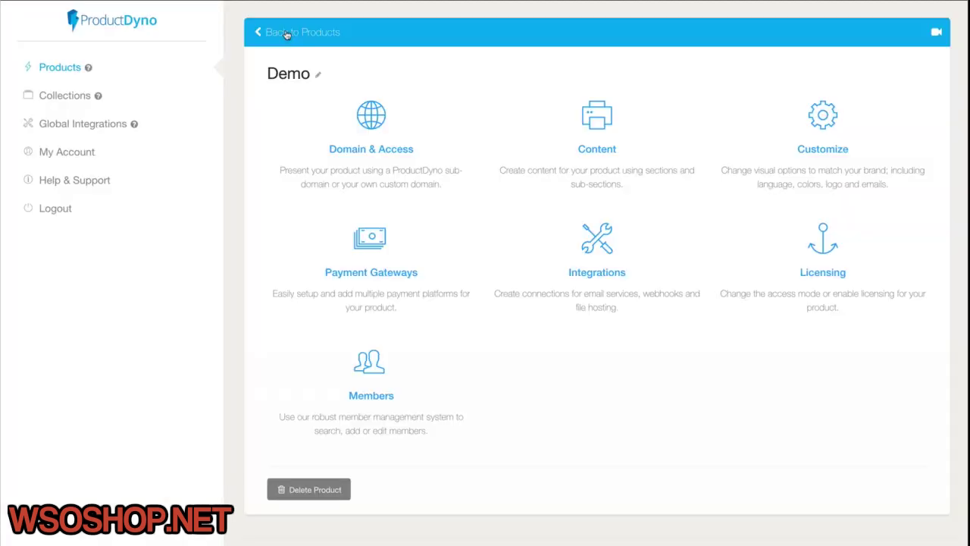
# - Open the product's customization and close the theme chooser, keeping the Default theme
pyautogui.click(822, 127)
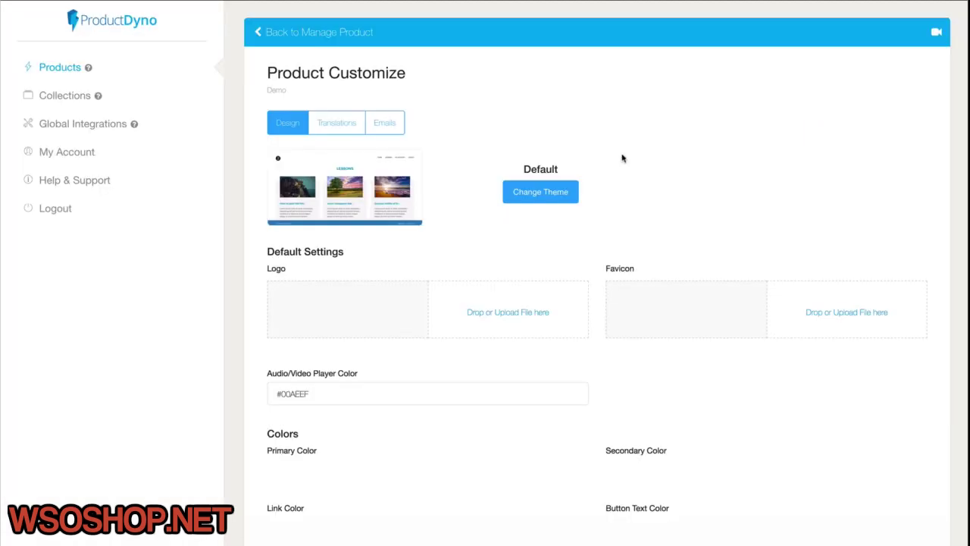
pyautogui.click(535, 192)
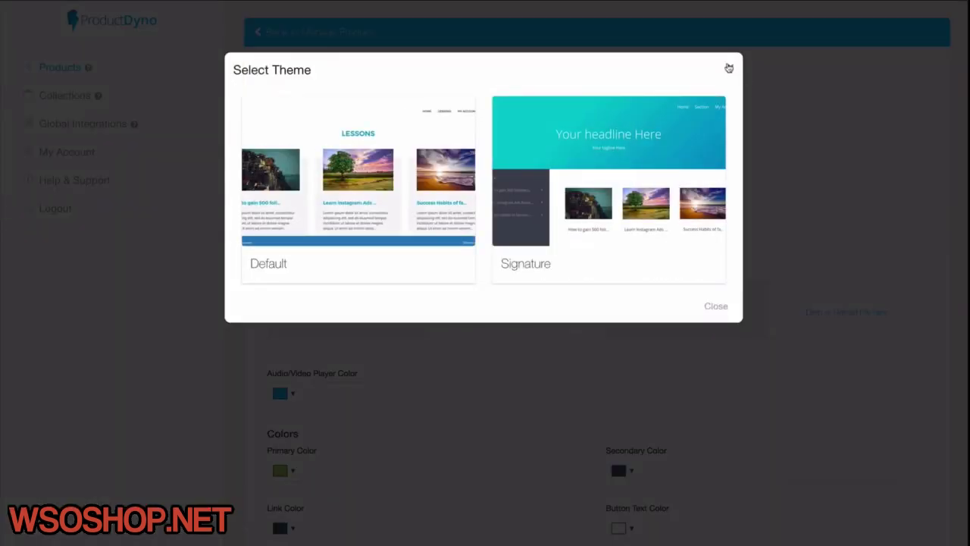
pyautogui.click(733, 69)
pyautogui.scroll(-5, 396, 310)
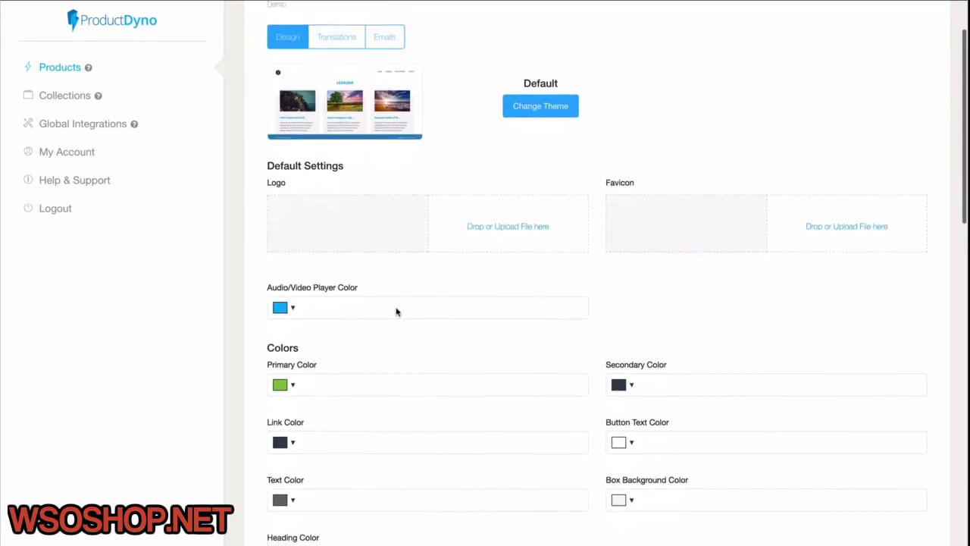
pyautogui.scroll(5, 397, 310)
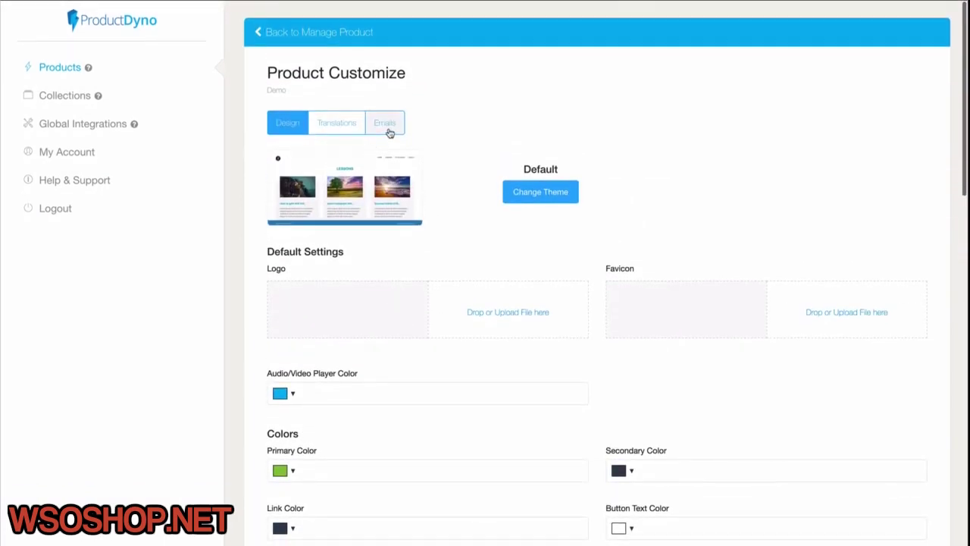
# - Review the Reset Password, Access Revoked and Welcome email templates, then go back
pyautogui.click(387, 125)
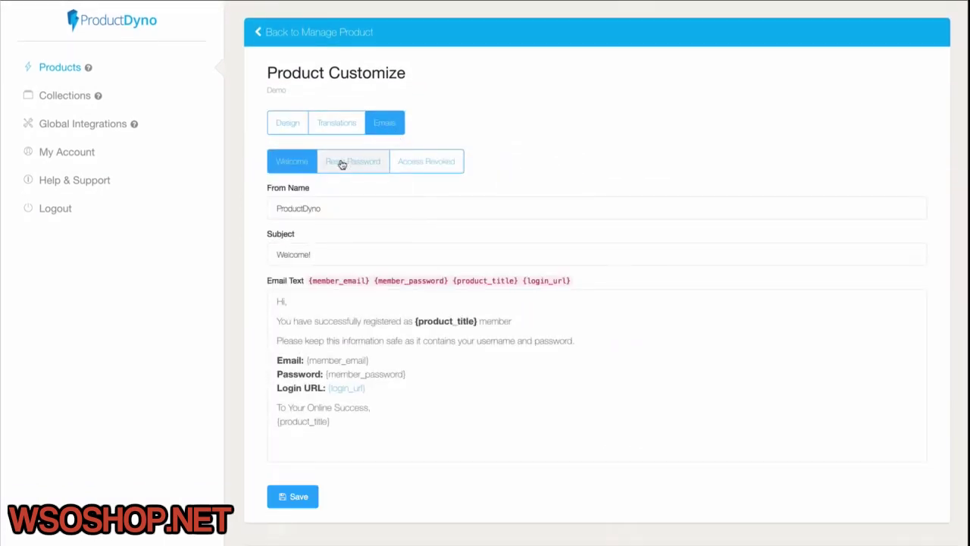
pyautogui.click(346, 164)
pyautogui.click(416, 163)
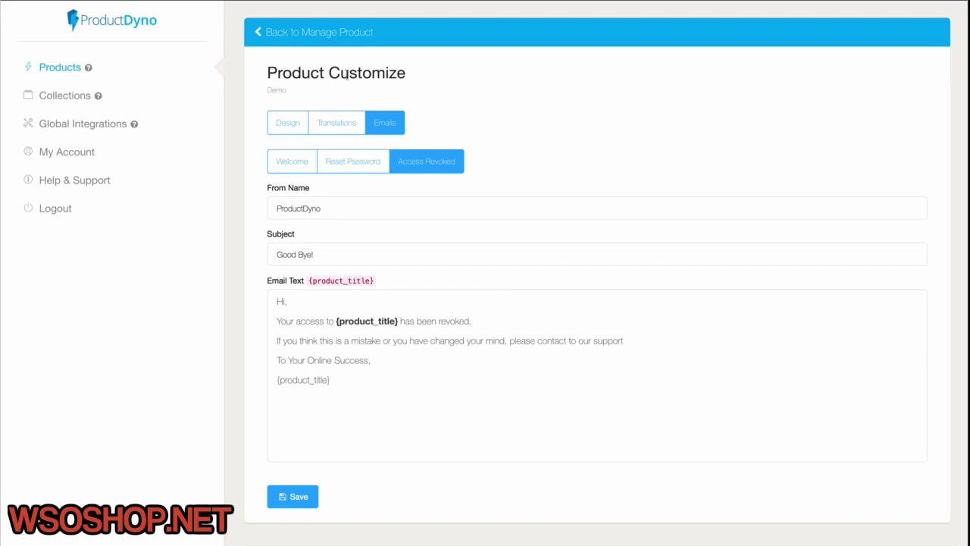
pyautogui.click(301, 163)
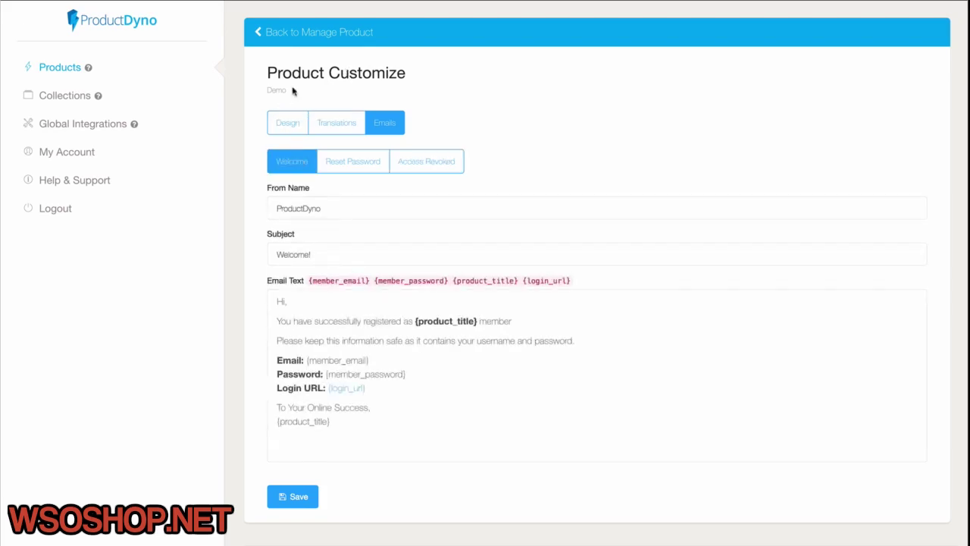
pyautogui.click(295, 34)
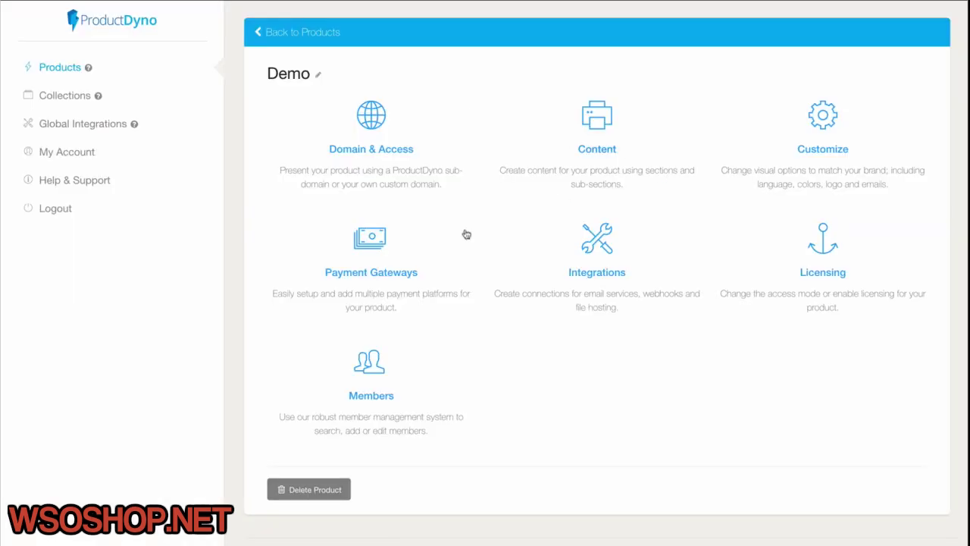
# - Start a new payment gateway titled 'New' with JVZoo as the platform
pyautogui.click(364, 249)
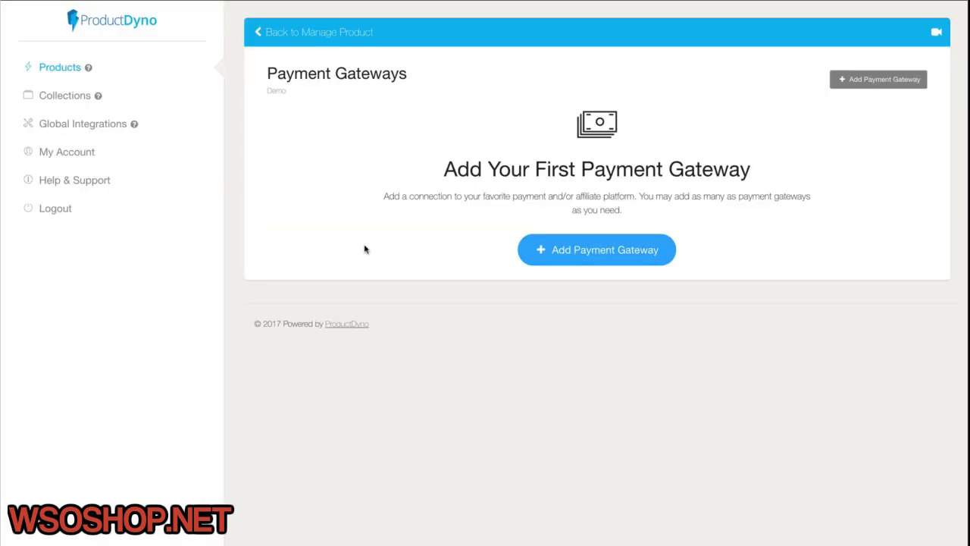
pyautogui.click(598, 253)
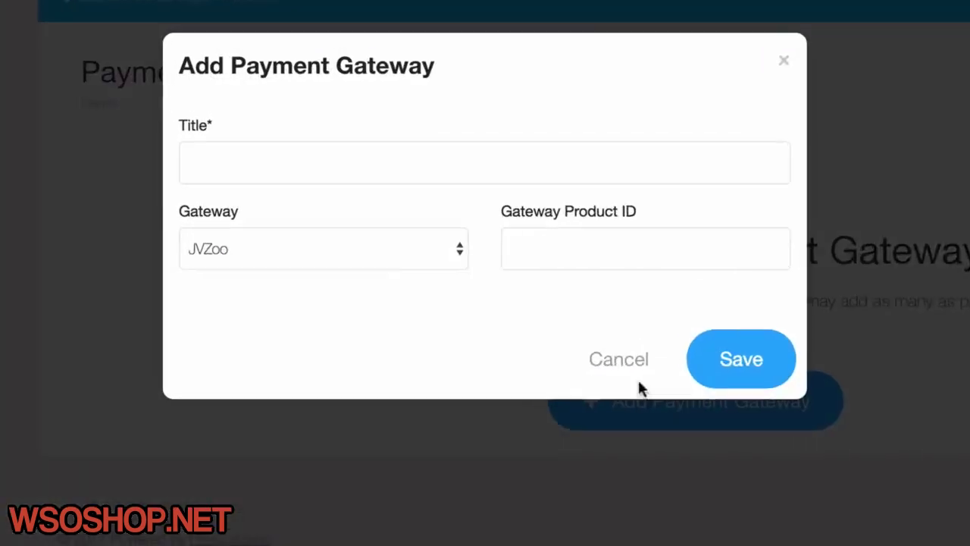
pyautogui.click(349, 159)
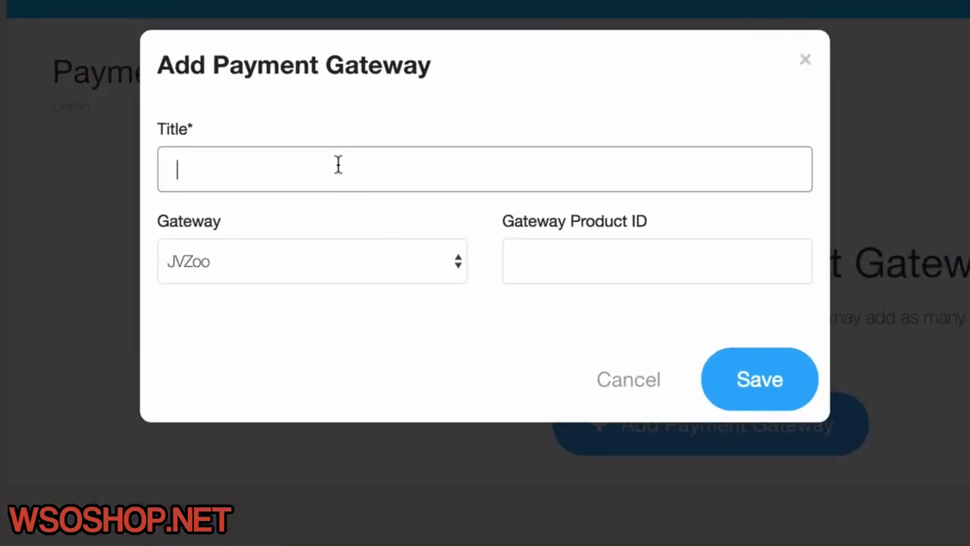
pyautogui.write('New')
pyautogui.click(326, 261)
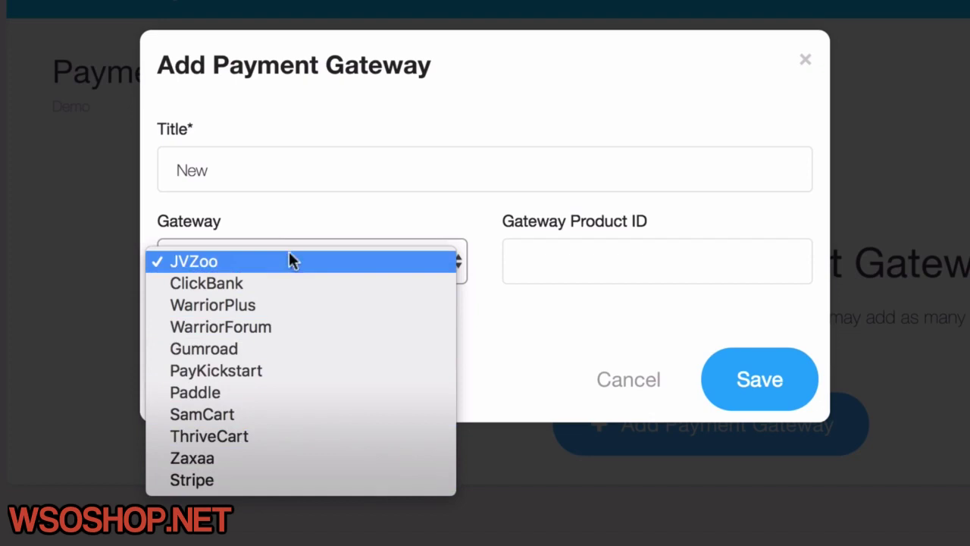
pyautogui.click(451, 211)
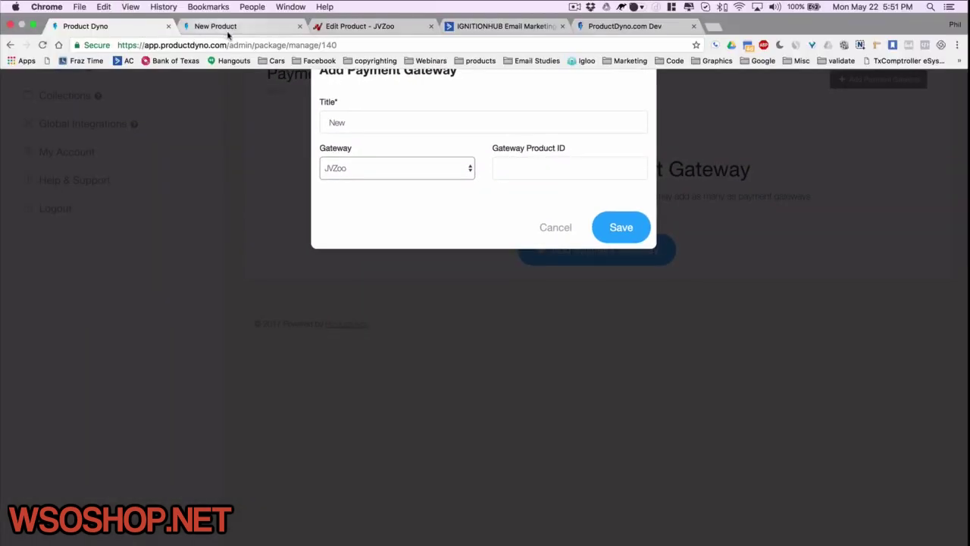
# - Fill in JVZoo product ID 264041, save the gateway, and copy its IPN checkout URL
pyautogui.click(342, 26)
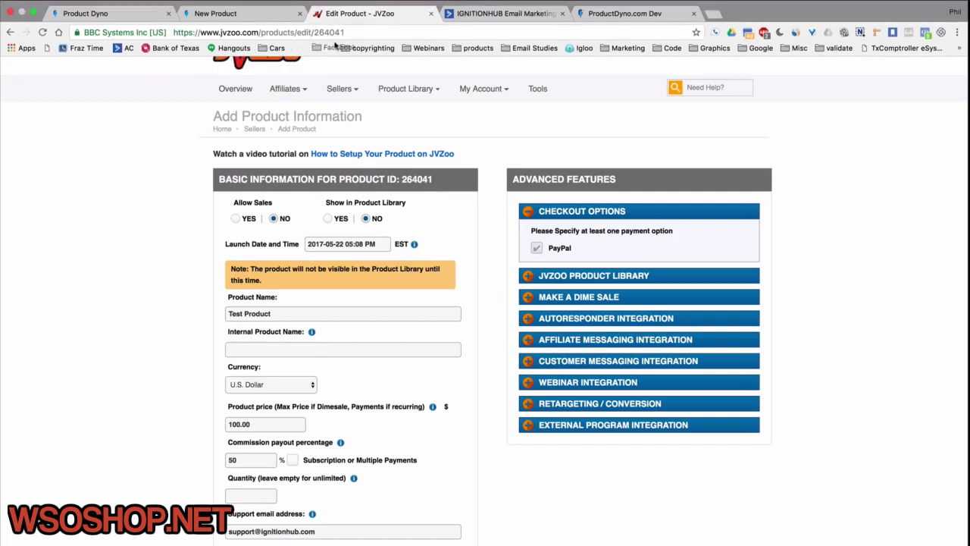
pyautogui.moveTo(346, 32); pyautogui.dragTo(317, 32)
pyautogui.hotkey('ctrl', 'c')
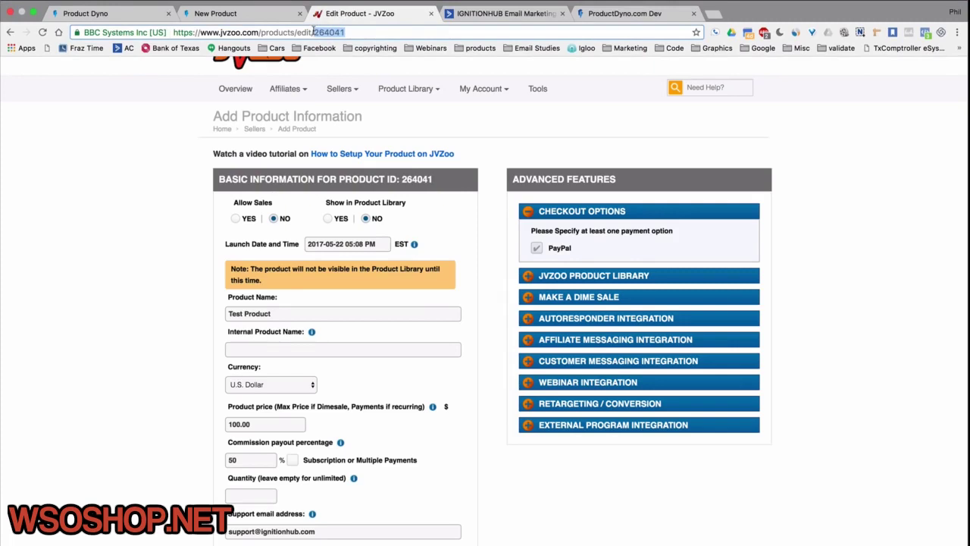
pyautogui.click(117, 16)
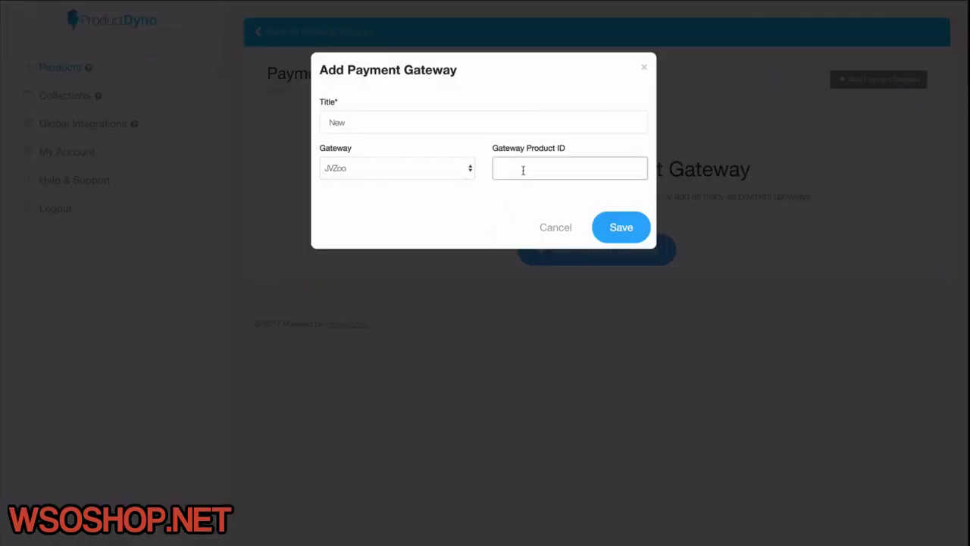
pyautogui.hotkey('ctrl', 'v')
pyautogui.click(628, 235)
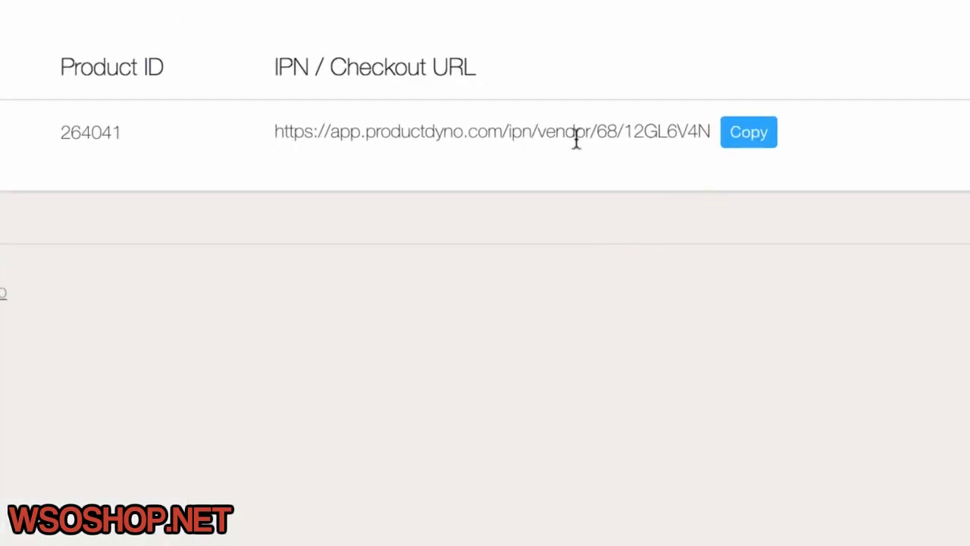
pyautogui.click(754, 142)
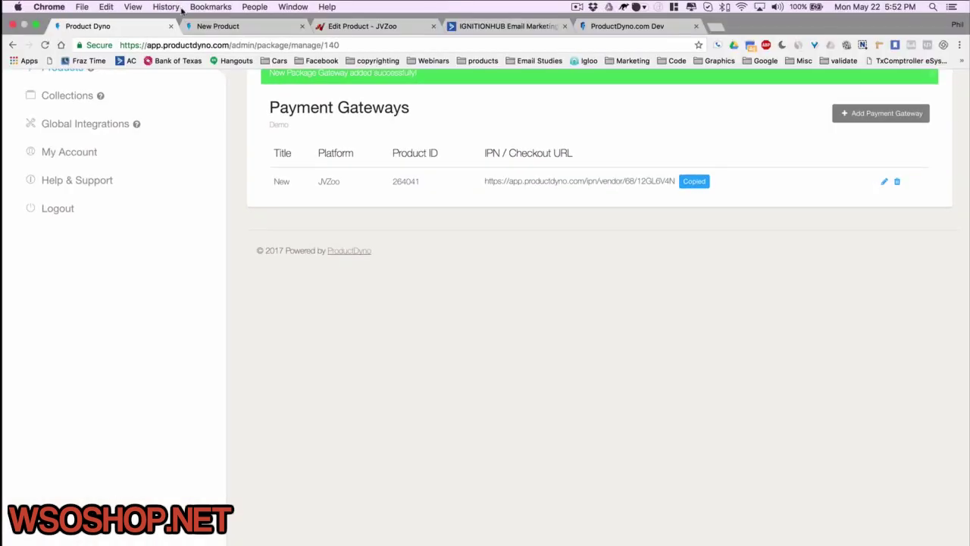
# - Expand JVZoo's External Program Integration options at the JVZIPN URL field, then return to ProductDyno
pyautogui.click(363, 25)
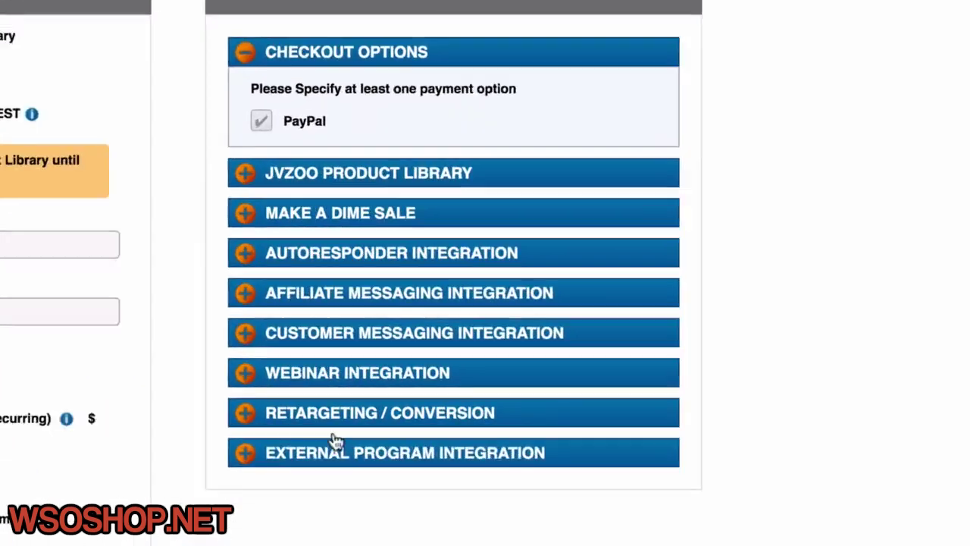
pyautogui.click(343, 455)
pyautogui.scroll(-6, 229, 477)
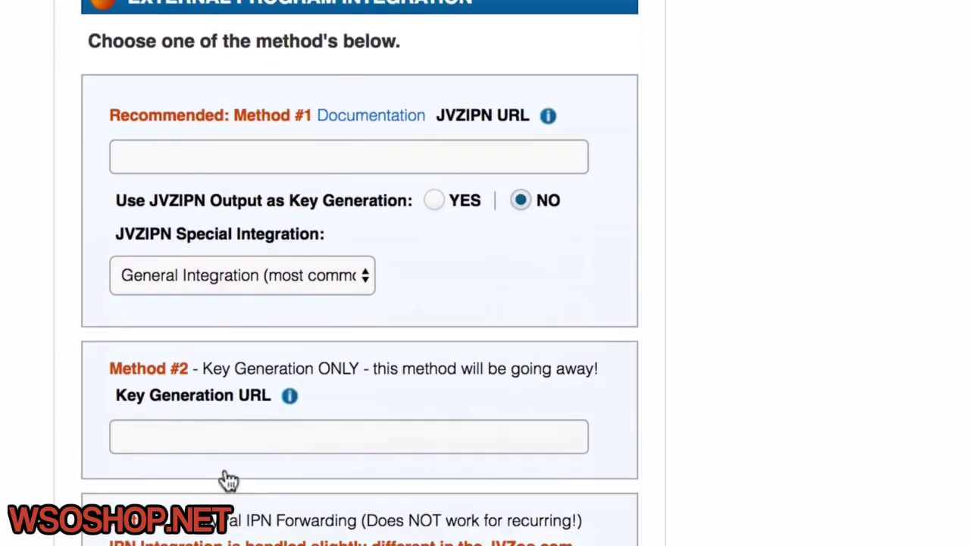
pyautogui.click(192, 156)
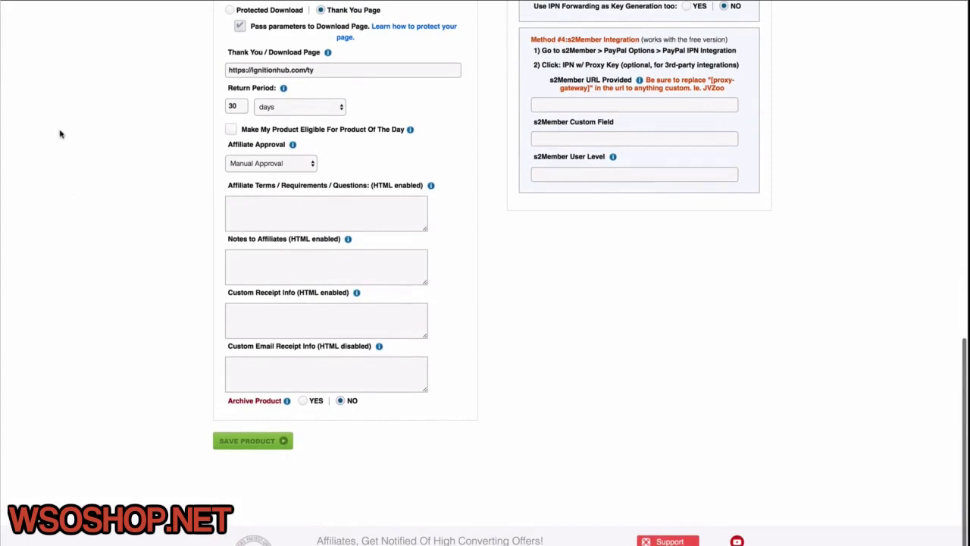
pyautogui.moveTo(92, 4)
pyautogui.click(87, 26)
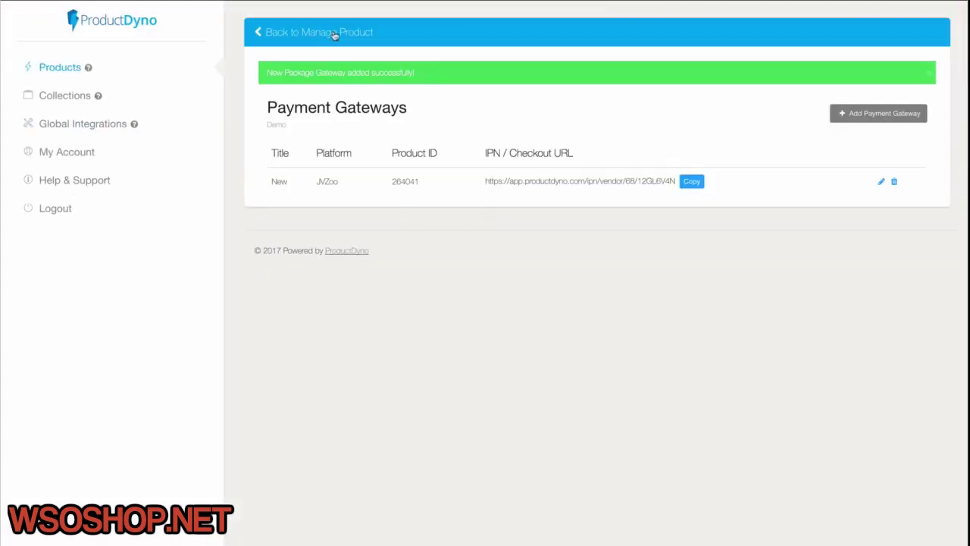
# - View Demo's Transactional Emails, Videos and Files Hosting, and Webhooks integration tabs
pyautogui.click(334, 35)
pyautogui.click(590, 241)
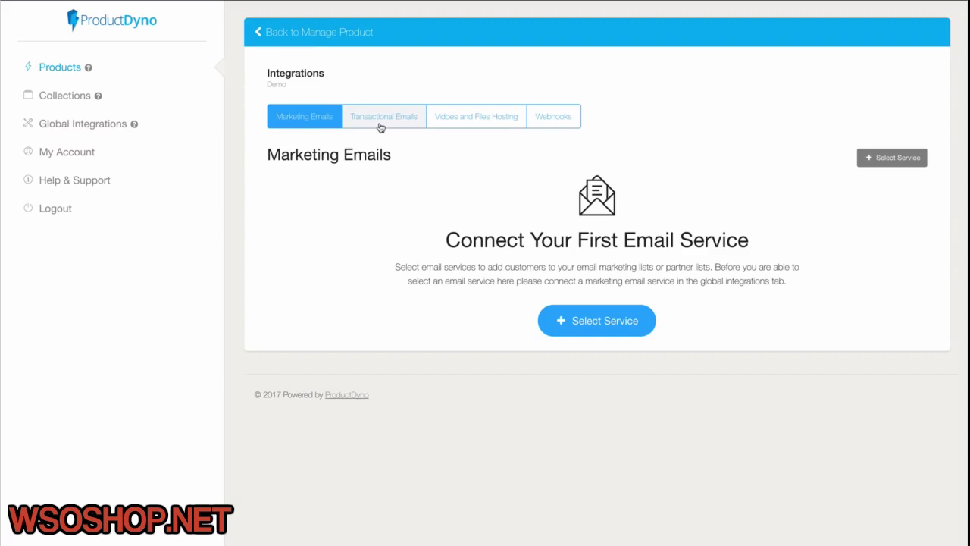
pyautogui.click(381, 126)
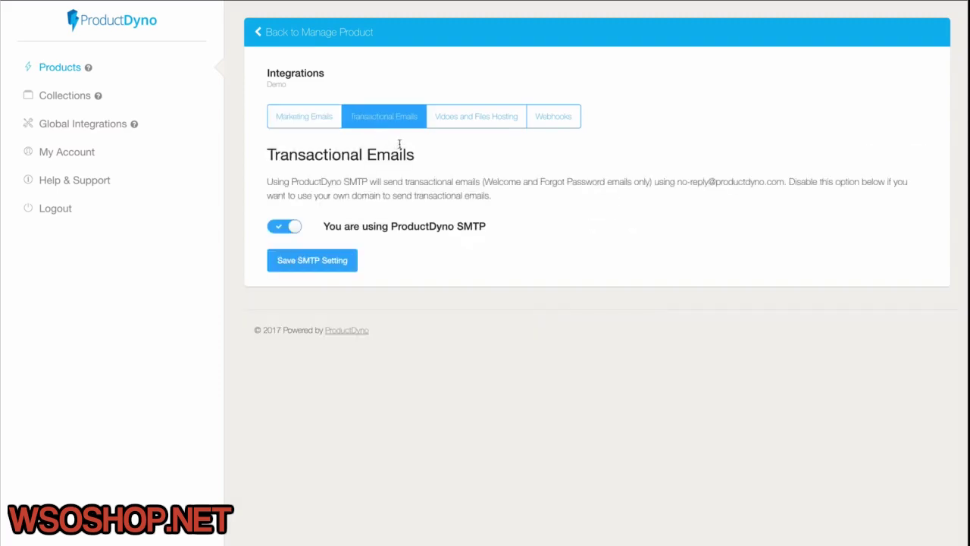
pyautogui.click(448, 125)
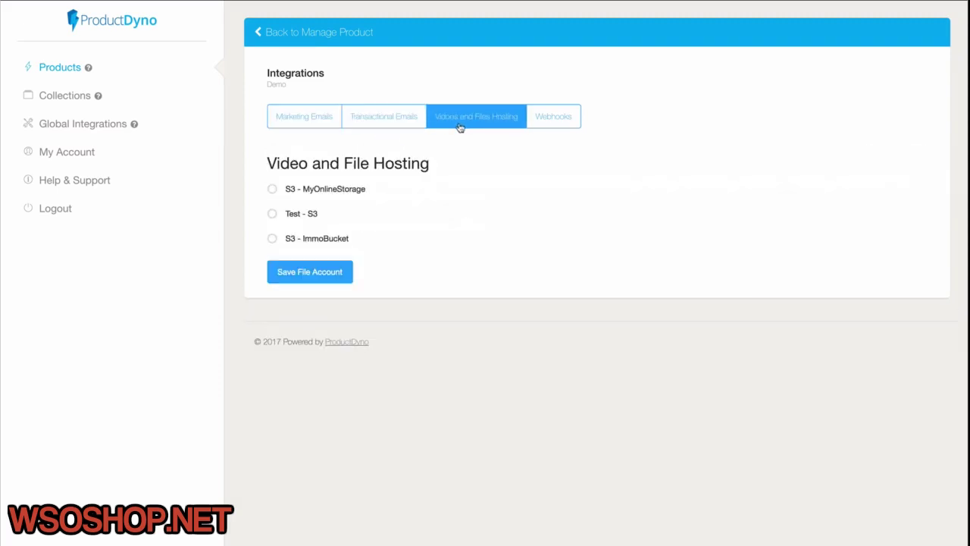
pyautogui.click(565, 126)
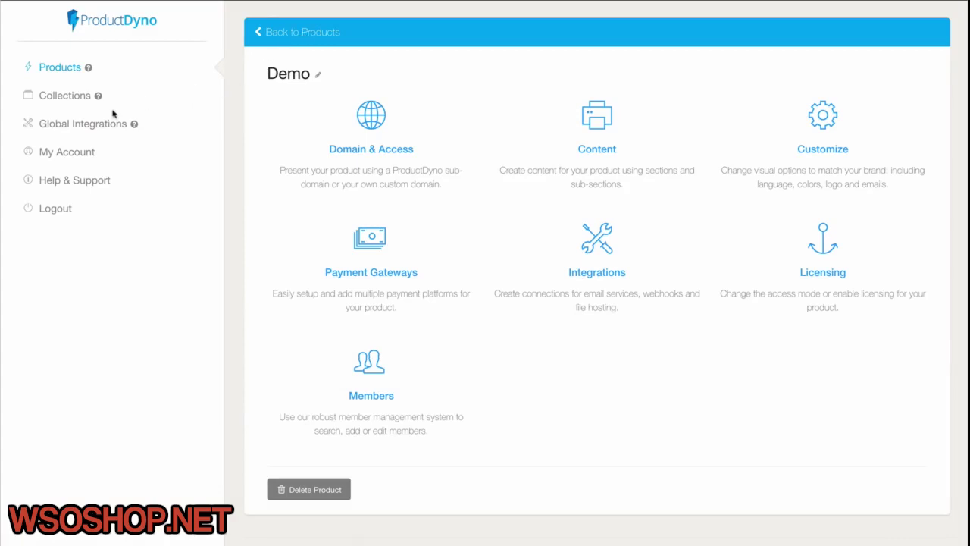
# - Start a new marketing email integration using ActiveCampaign with the nickname AC
pyautogui.click(92, 126)
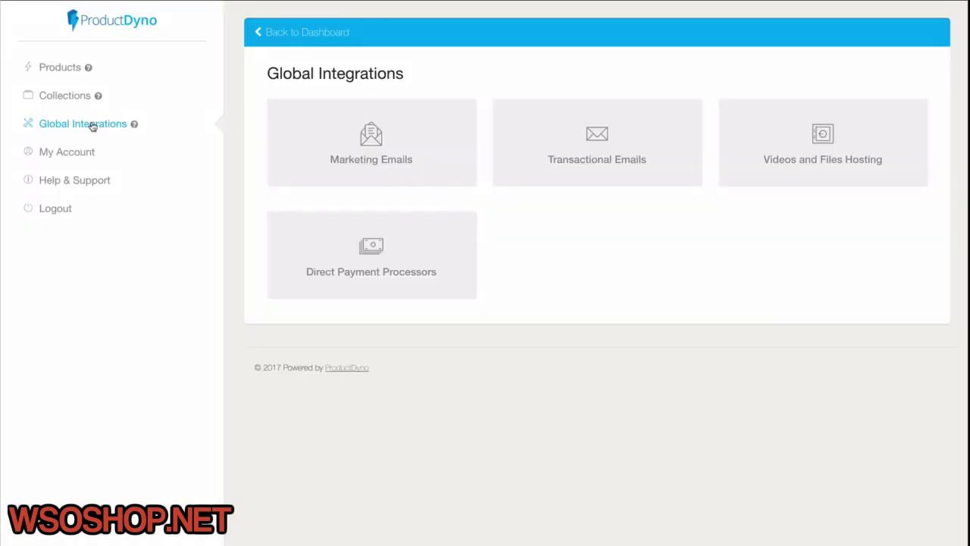
pyautogui.click(369, 155)
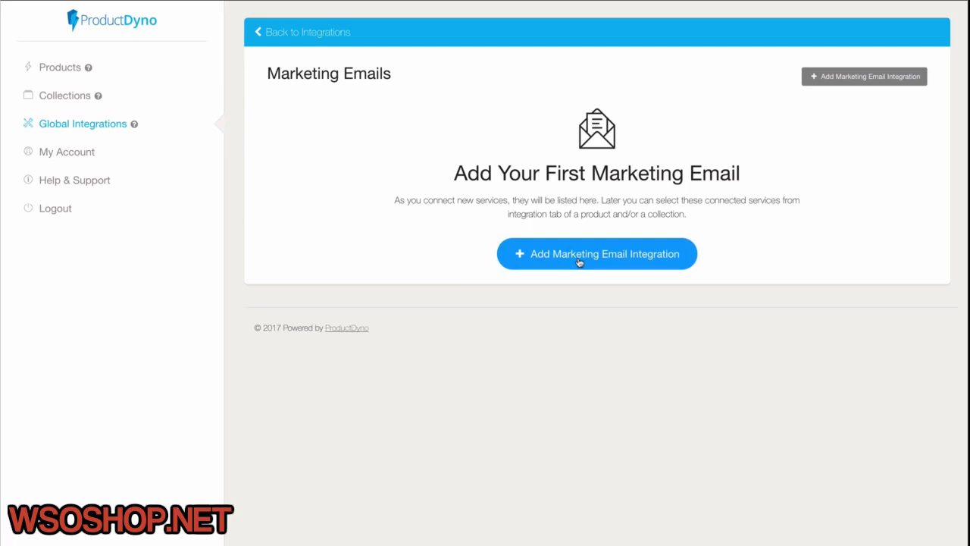
pyautogui.click(579, 262)
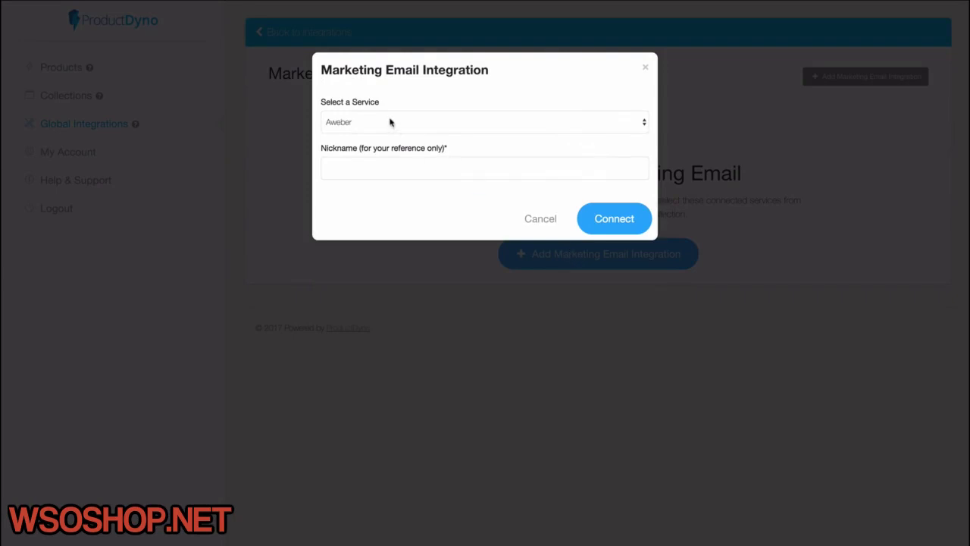
pyautogui.click(390, 122)
pyautogui.click(389, 135)
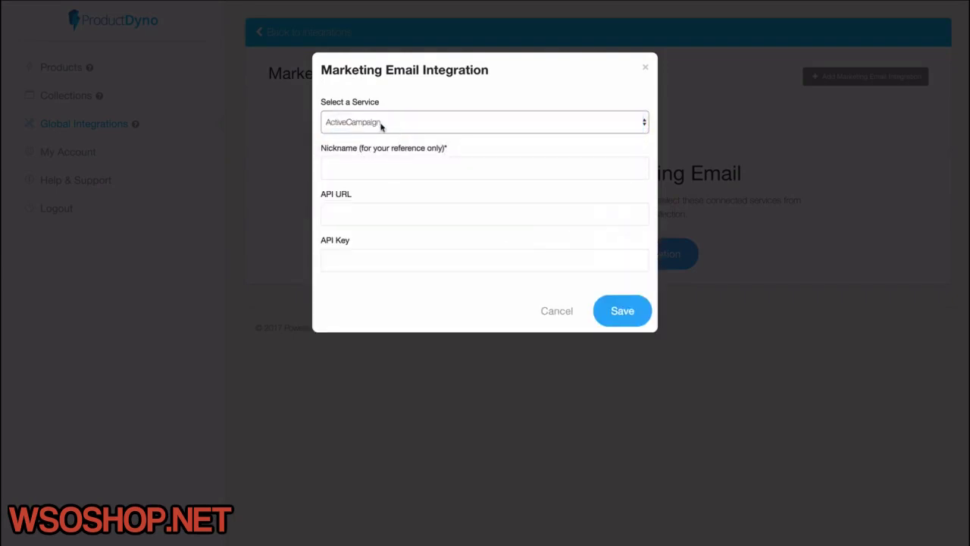
pyautogui.click(363, 170)
pyautogui.write('AC')
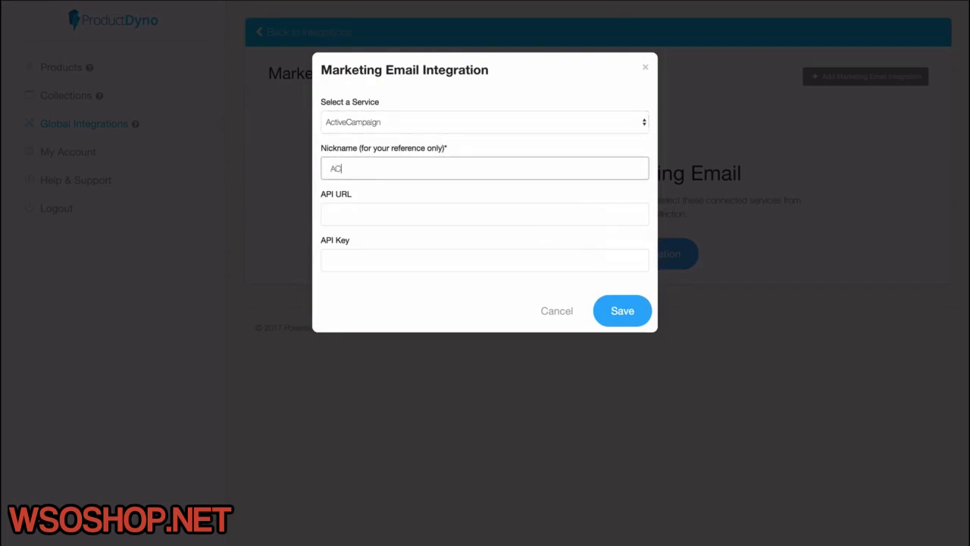
pyautogui.click(391, 124)
pyautogui.click(285, 185)
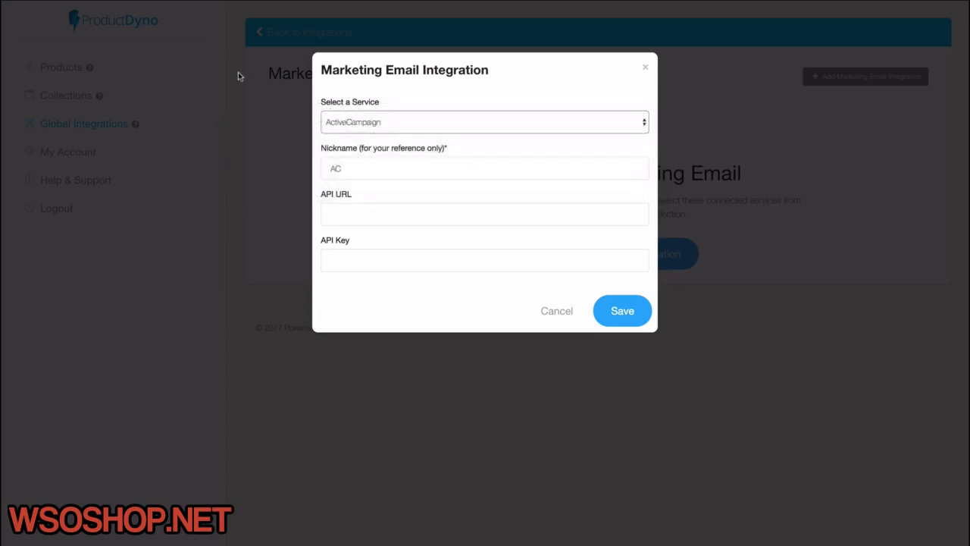
# - Copy the ActiveCampaign API URL into the integration's API URL field
pyautogui.moveTo(232, 3)
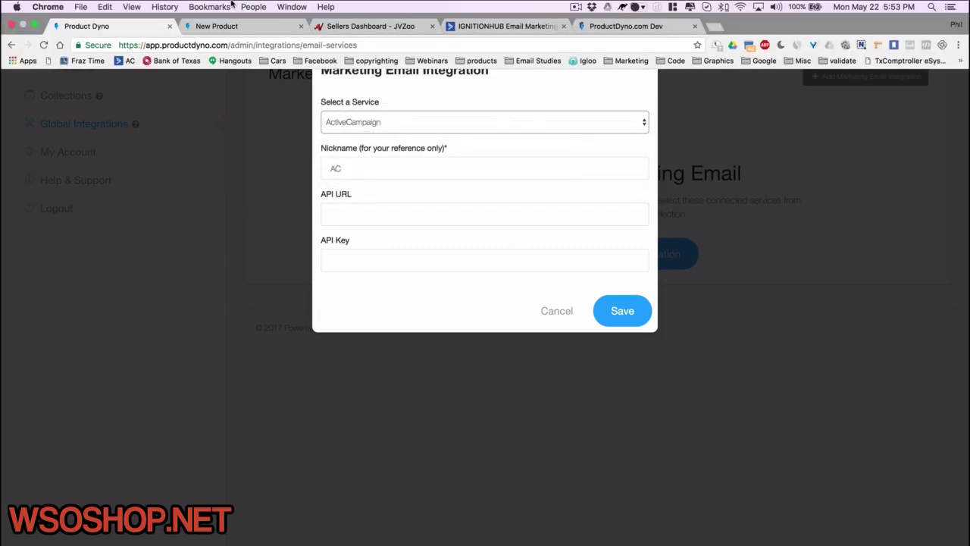
pyautogui.click(500, 22)
pyautogui.click(238, 109)
pyautogui.press('super+c')
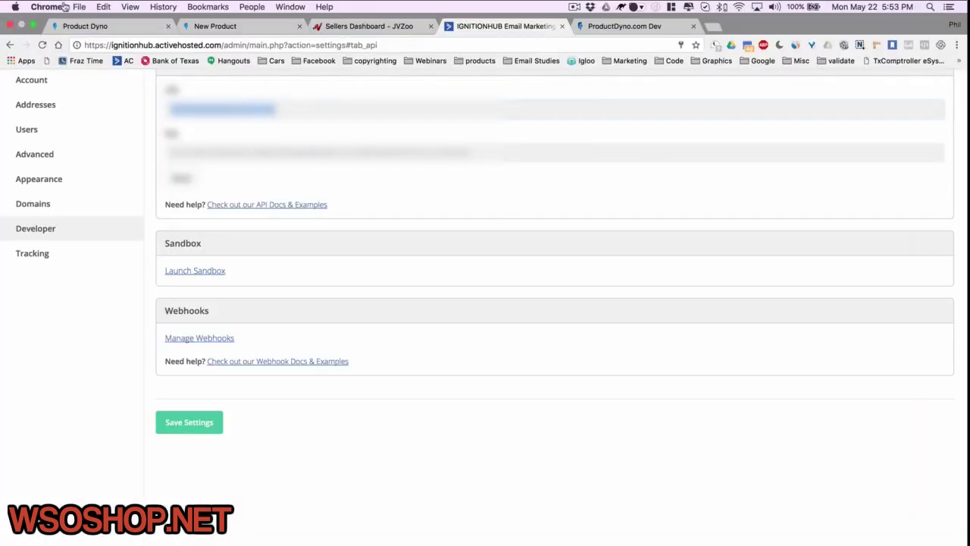
pyautogui.click(85, 26)
pyautogui.click(351, 210)
pyautogui.press('super+v')
# - Copy the ActiveCampaign API key into the API Key field and save the integration
pyautogui.click(500, 25)
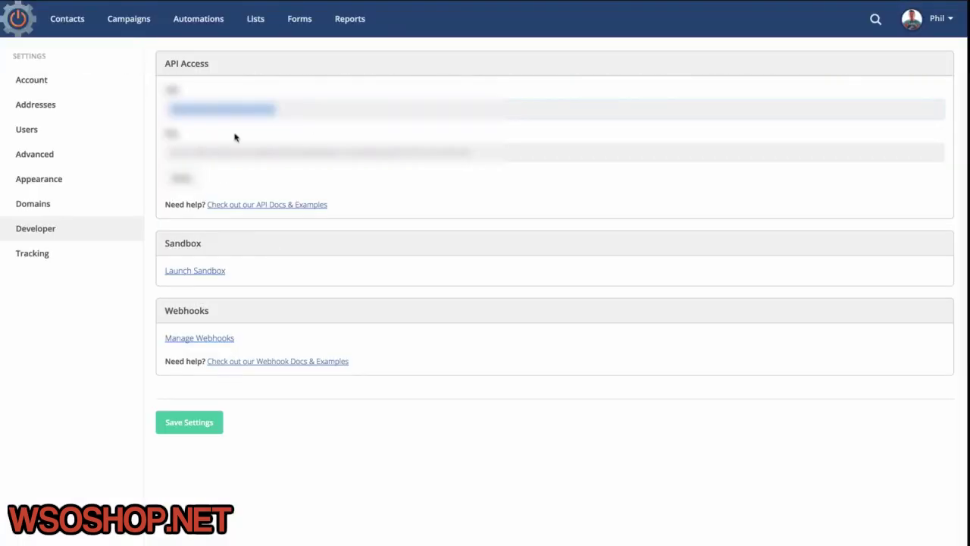
pyautogui.click(223, 154)
pyautogui.press('super+c')
pyautogui.click(85, 26)
pyautogui.click(381, 258)
pyautogui.press('super+v')
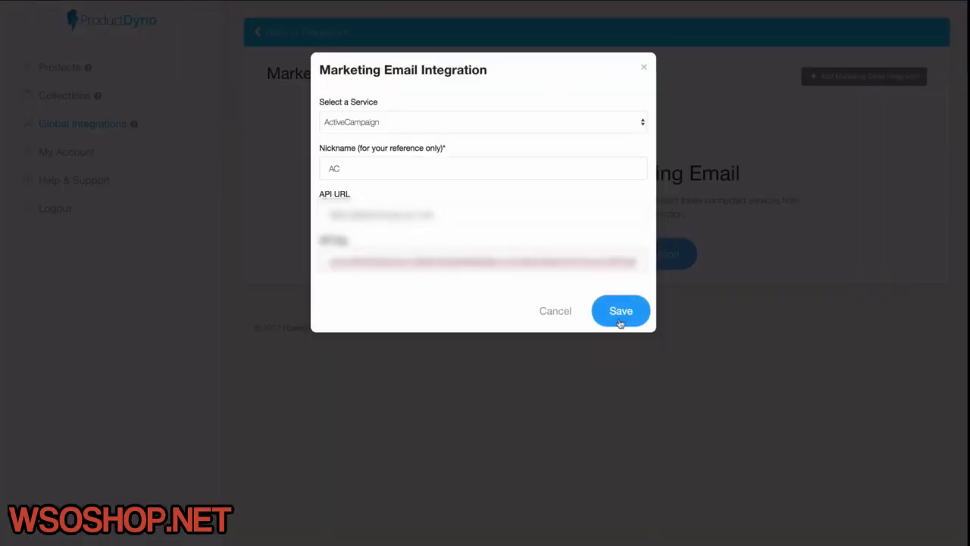
pyautogui.click(621, 310)
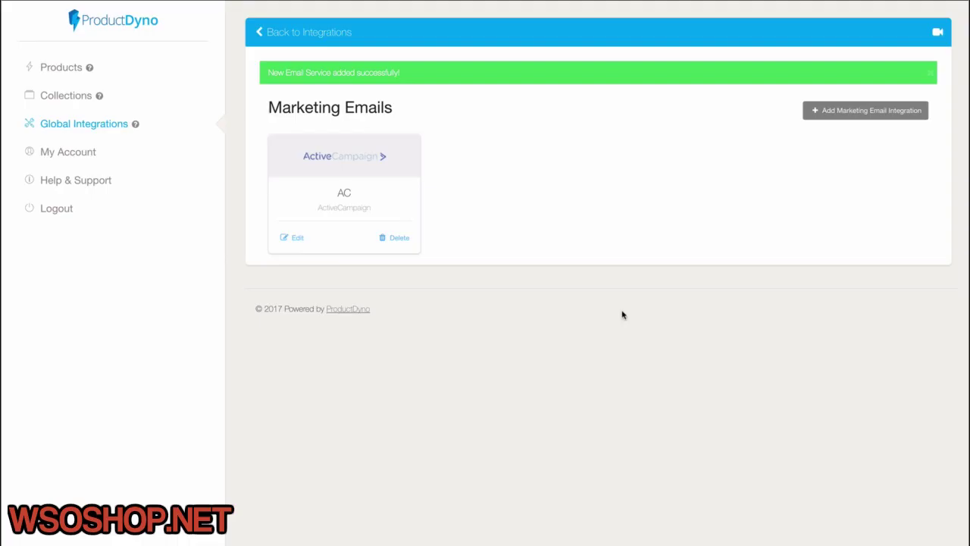
# - Link the Demo product to the AC account's 'ProductDyno' list, save, and return to the overview
pyautogui.click(58, 70)
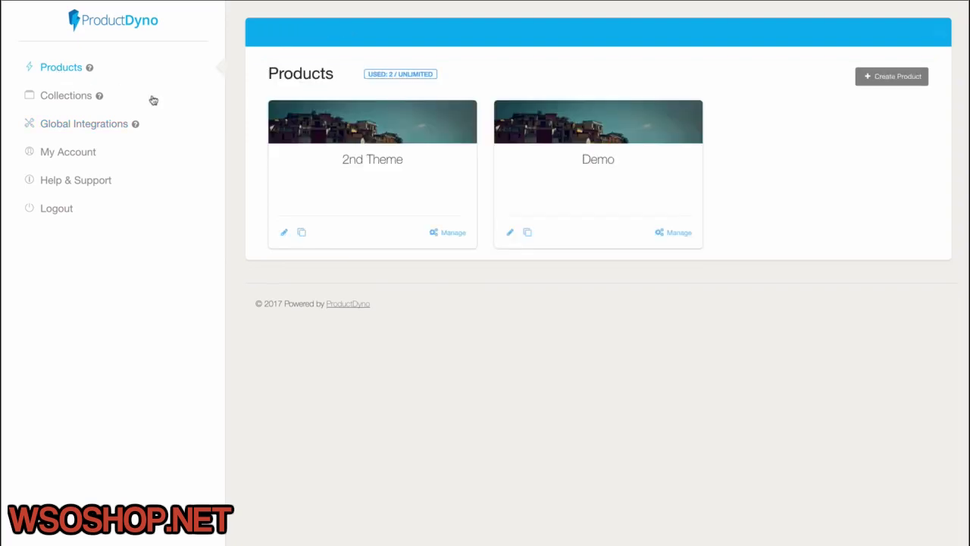
pyautogui.click(604, 165)
pyautogui.click(599, 242)
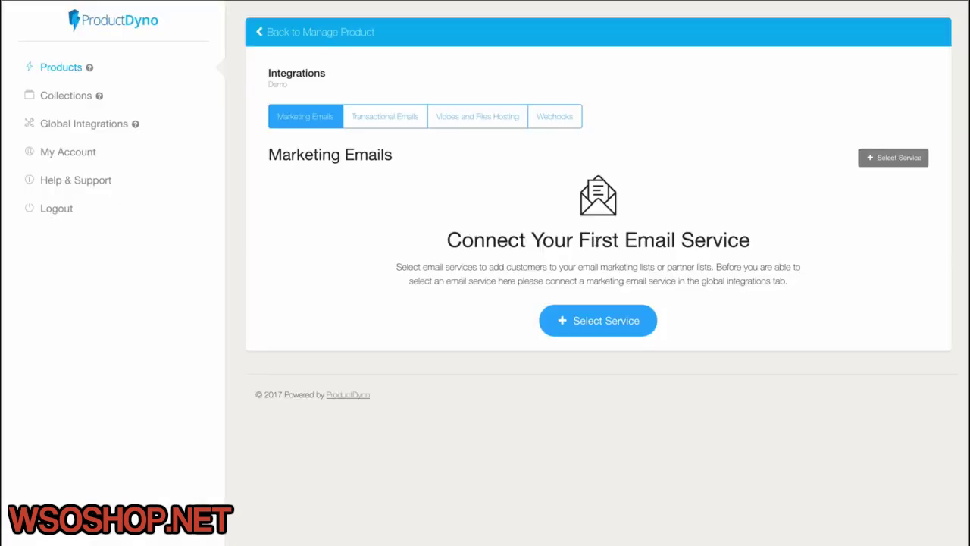
pyautogui.click(577, 315)
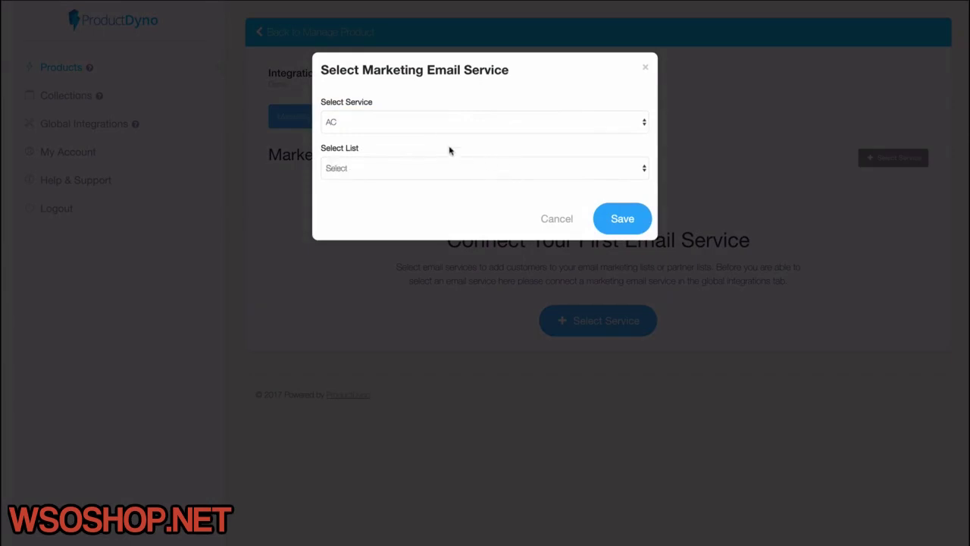
pyautogui.click(435, 168)
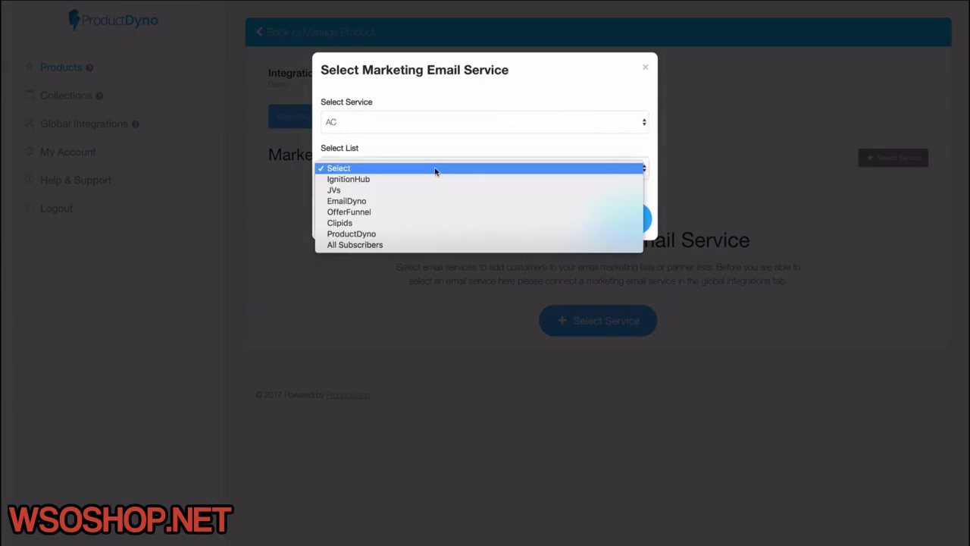
pyautogui.click(430, 235)
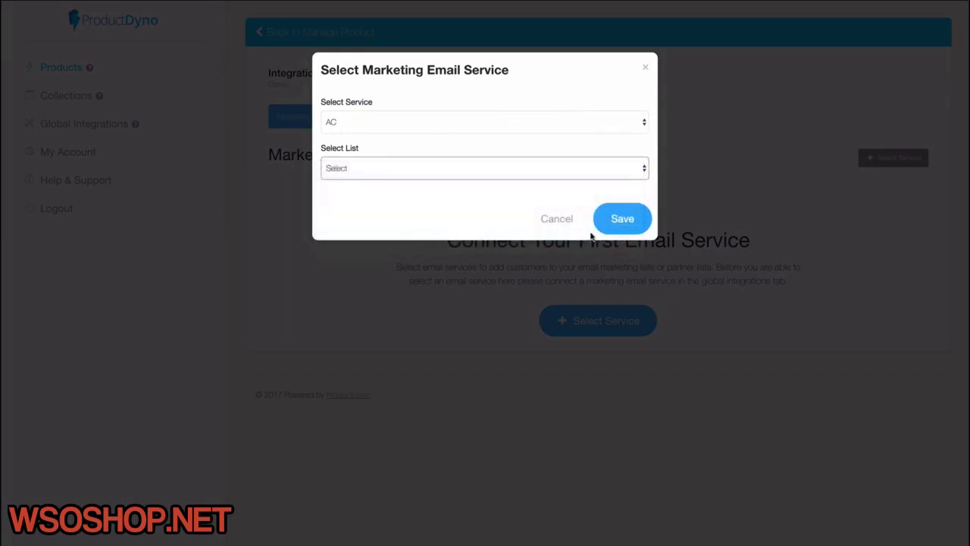
pyautogui.click(630, 220)
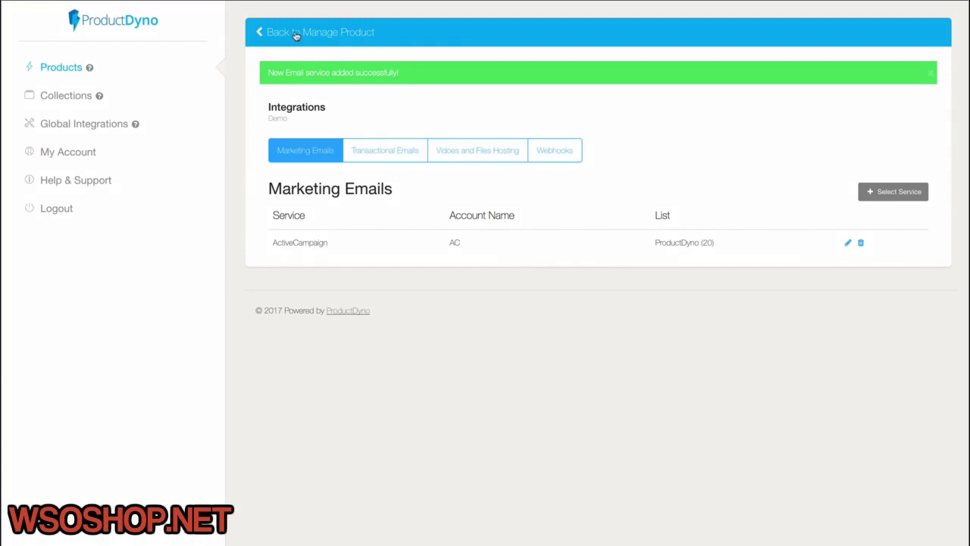
pyautogui.click(296, 34)
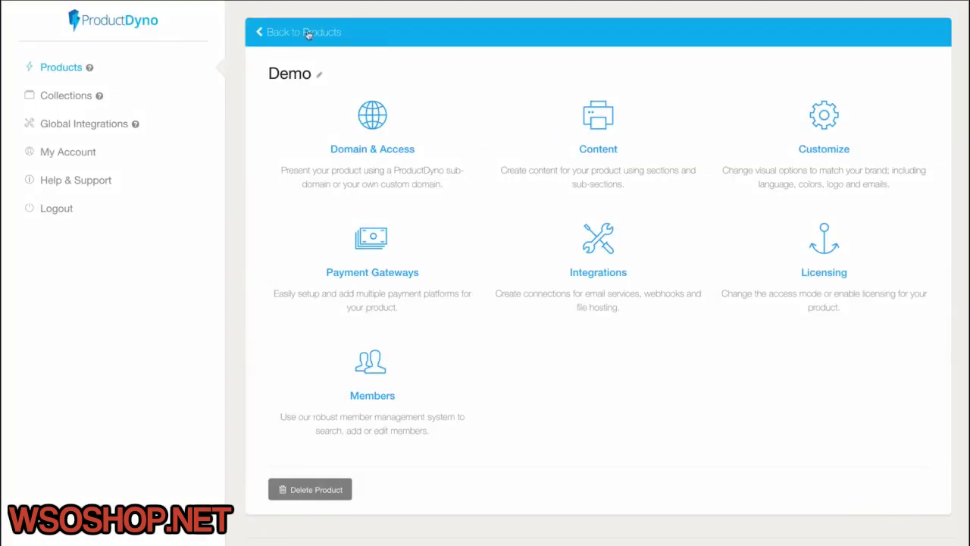
# - Leave the Demo product for the products list, then open the empty Collections page from the sidebar
pyautogui.click(297, 31)
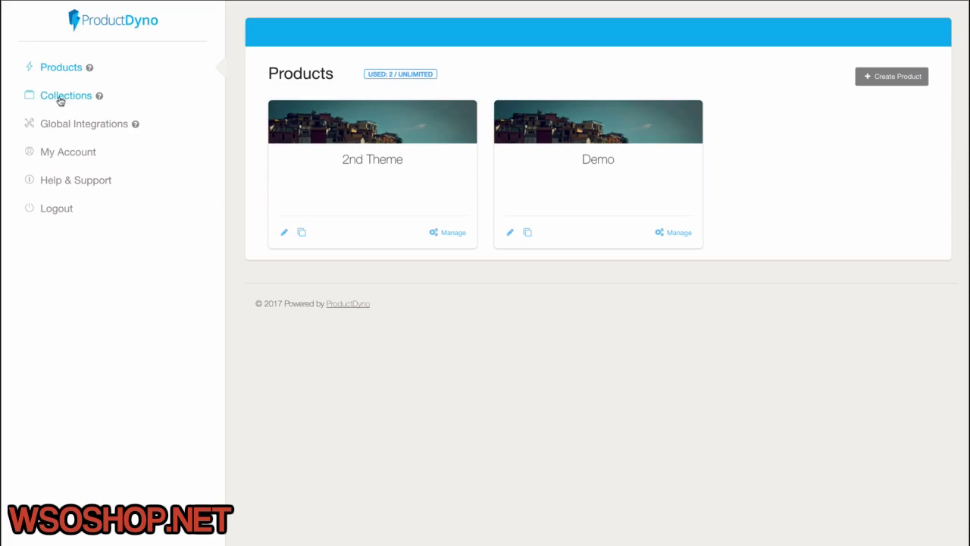
pyautogui.click(60, 96)
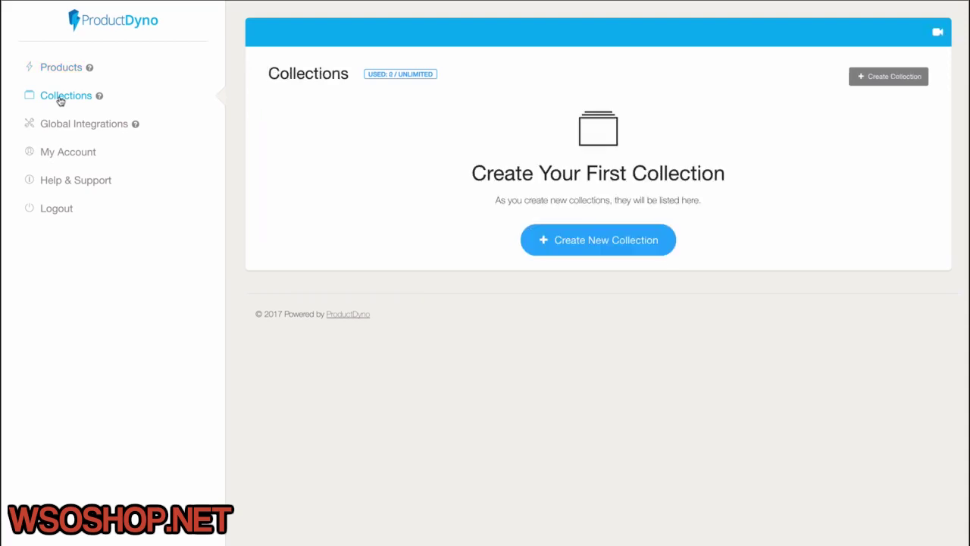